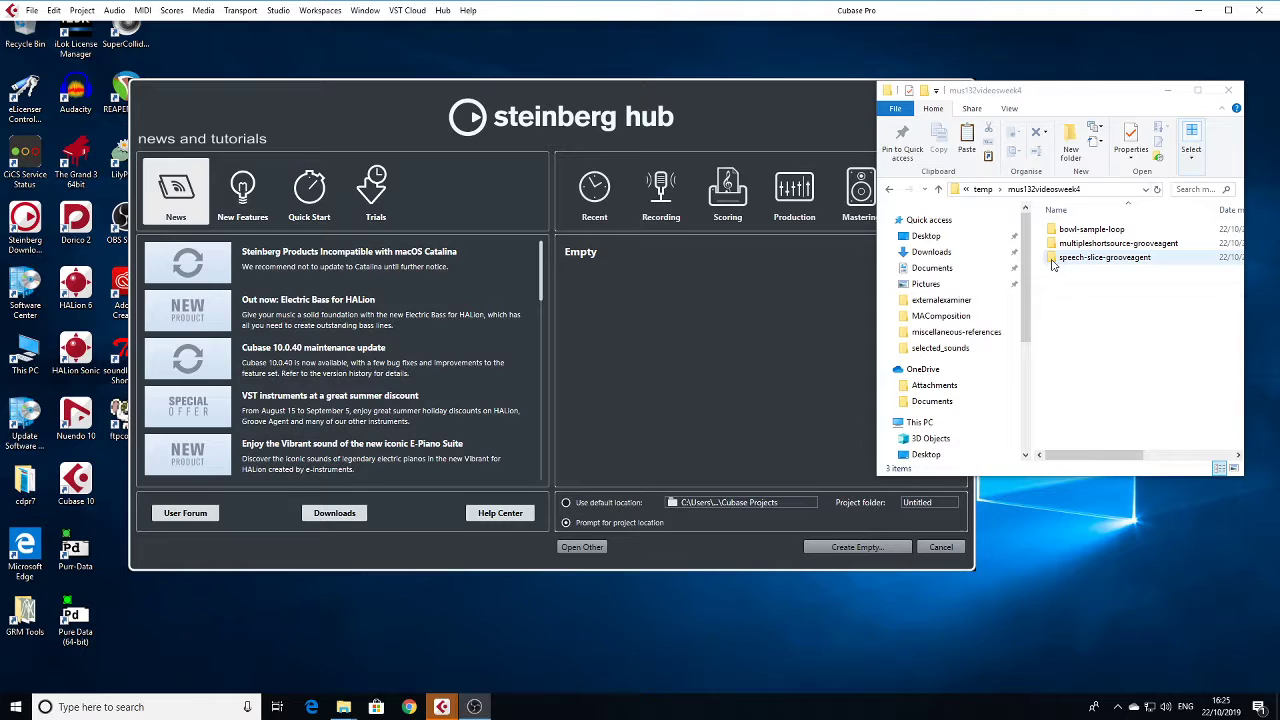
Step: Browse the speech-slice-grooveagent and multipleshortsource-grooveagent folders, return to mus132videosweek4, then to the Steinberg Hub
click(1053, 261)
double_click(1053, 260)
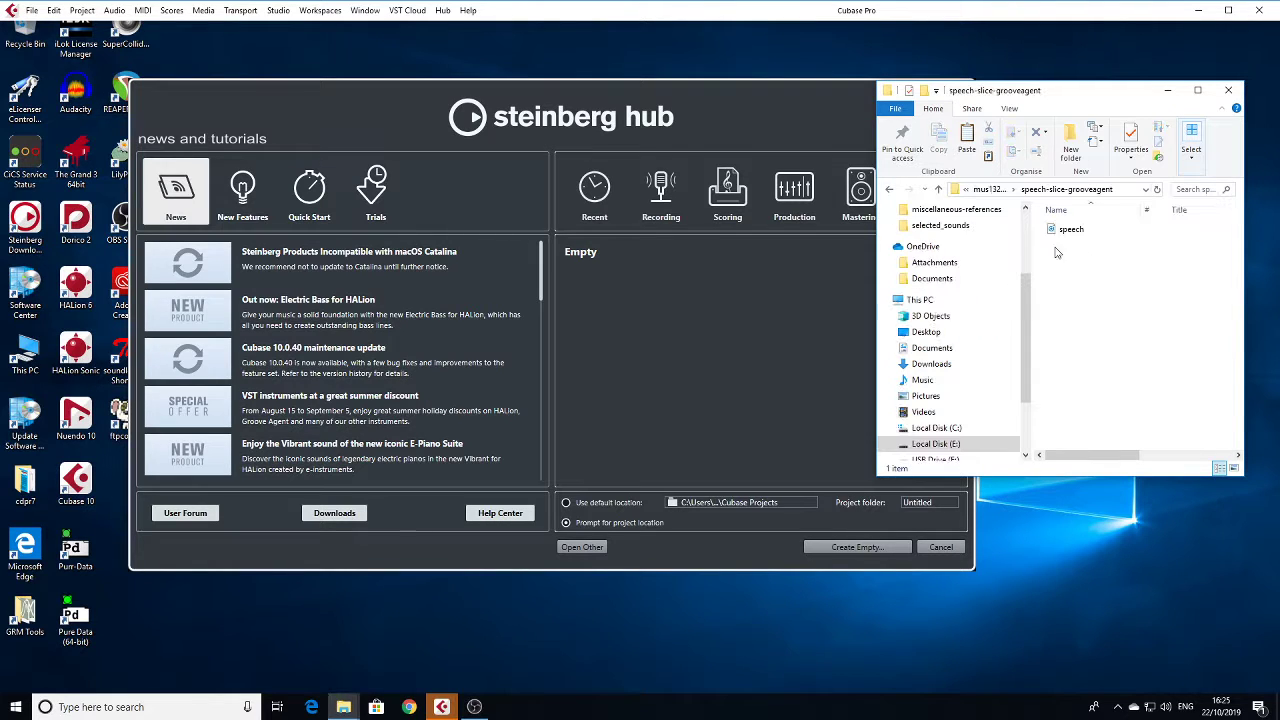
key(alt+Left)
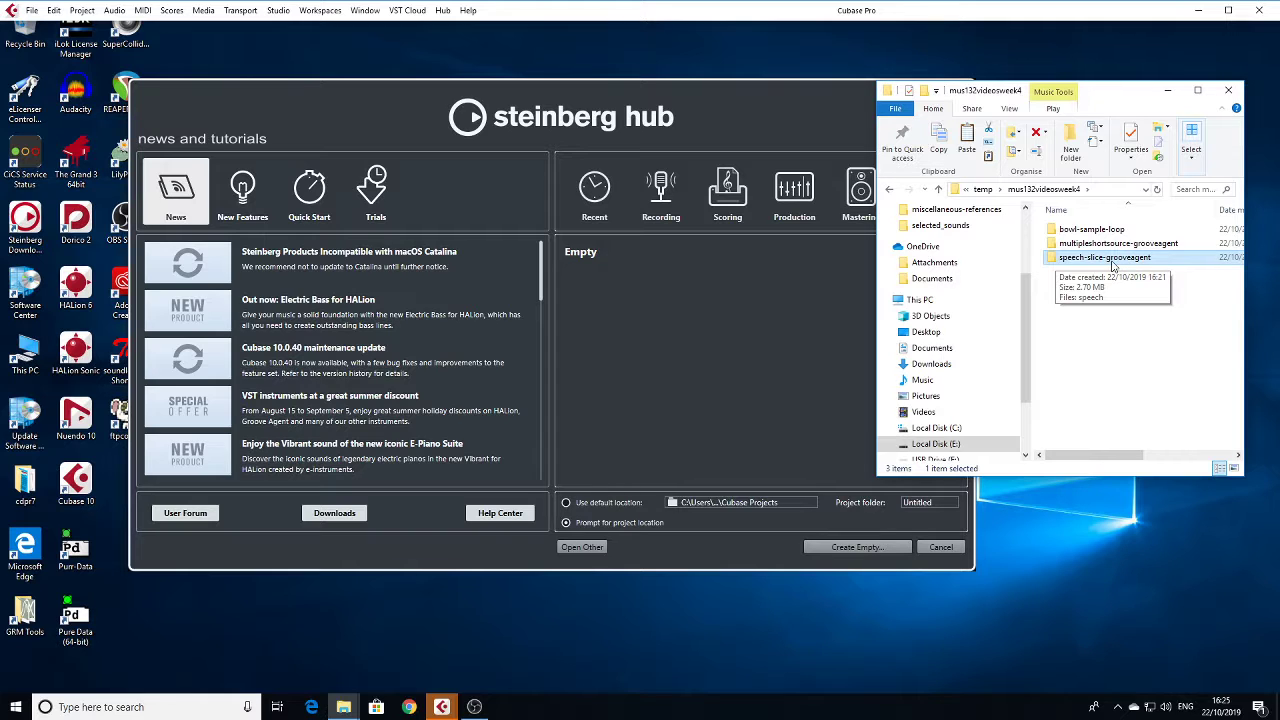
double_click(1056, 246)
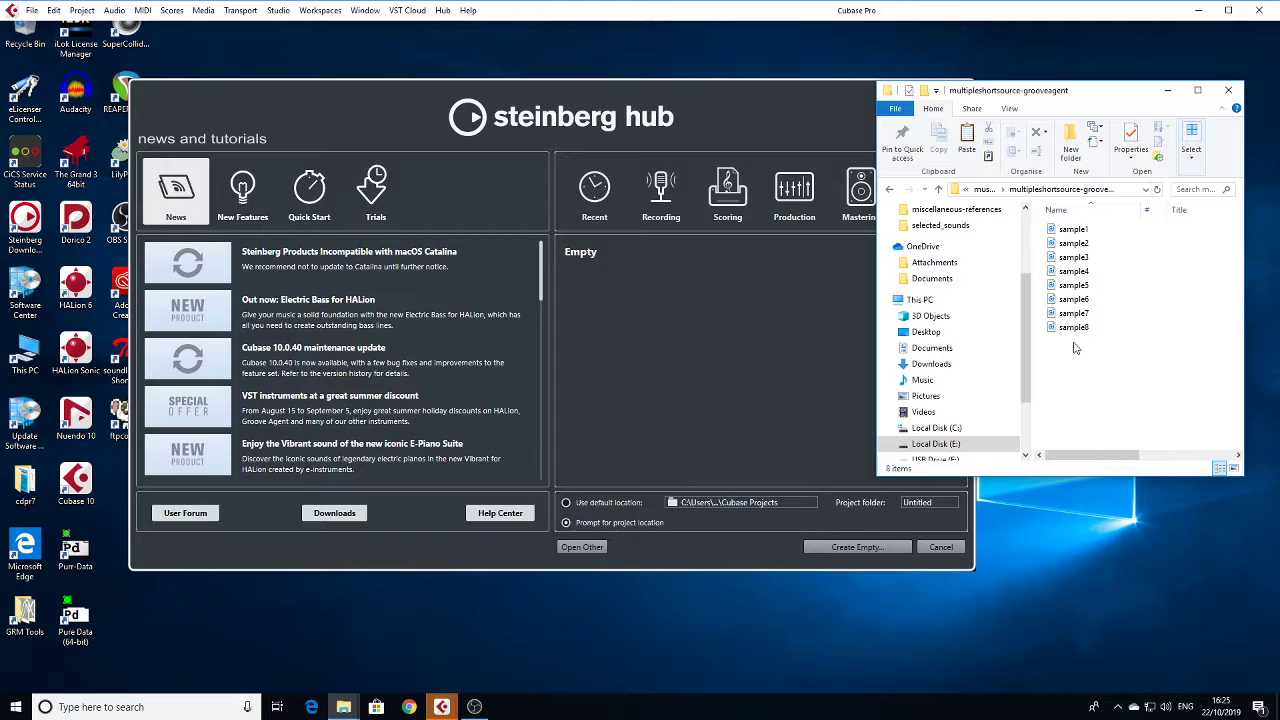
click(983, 191)
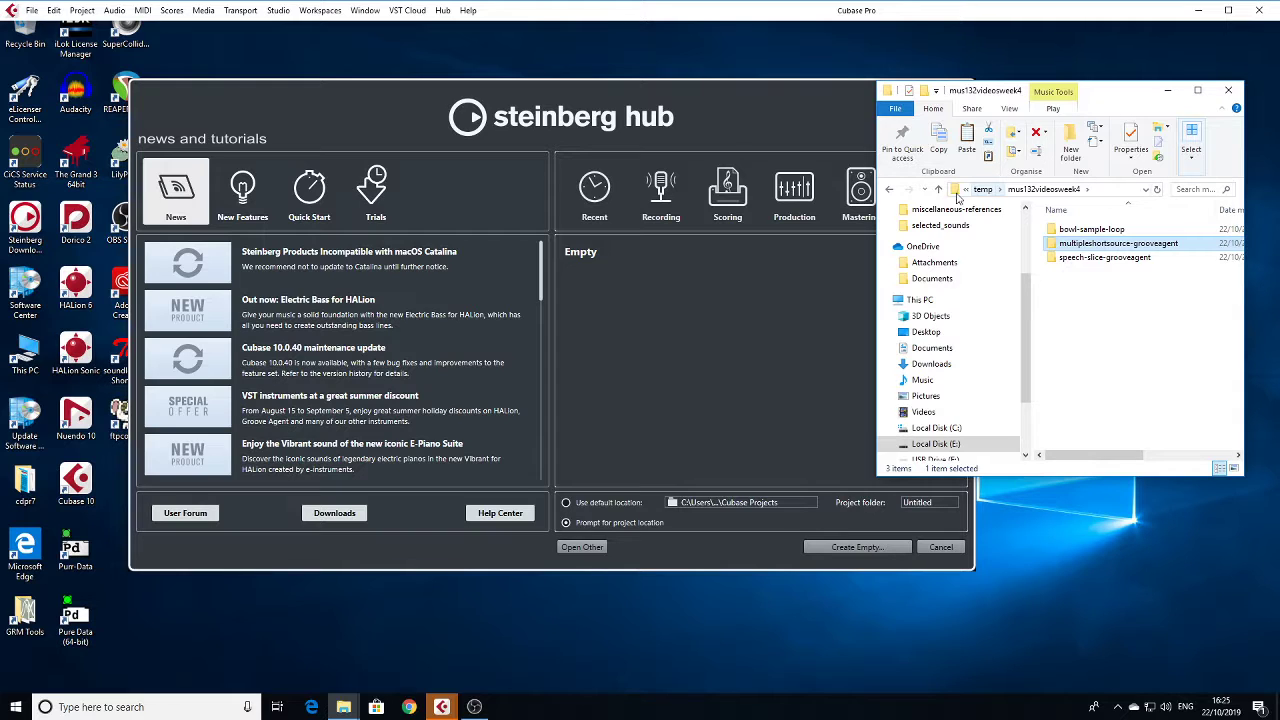
click(691, 108)
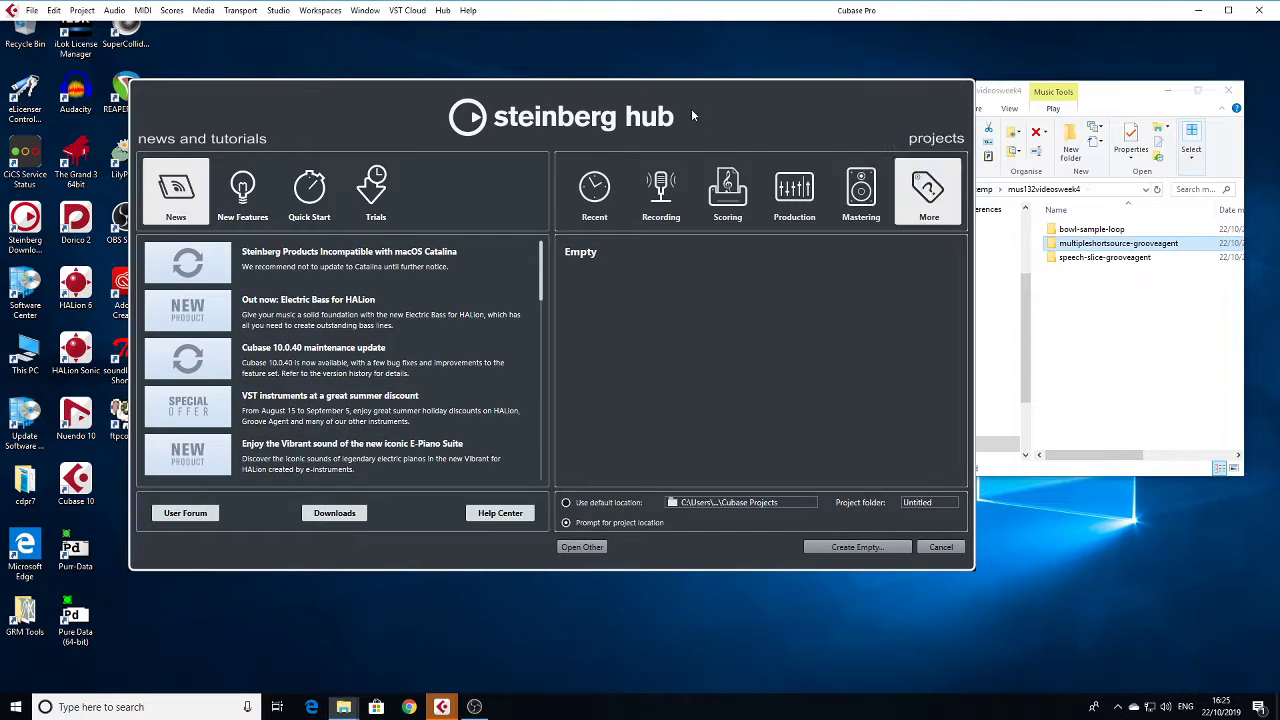
Step: Create an Empty project using E:\temp\mus132videosweek4\bowl-sample-loop as the project folder
click(588, 256)
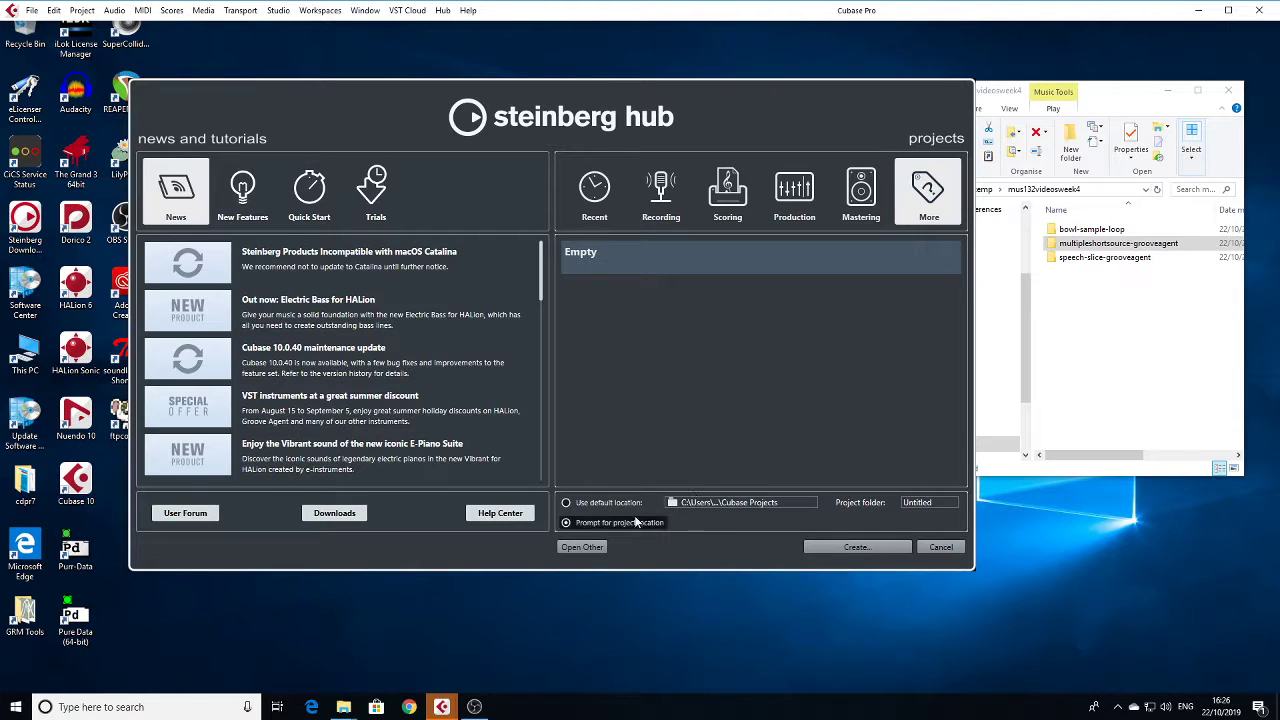
click(860, 548)
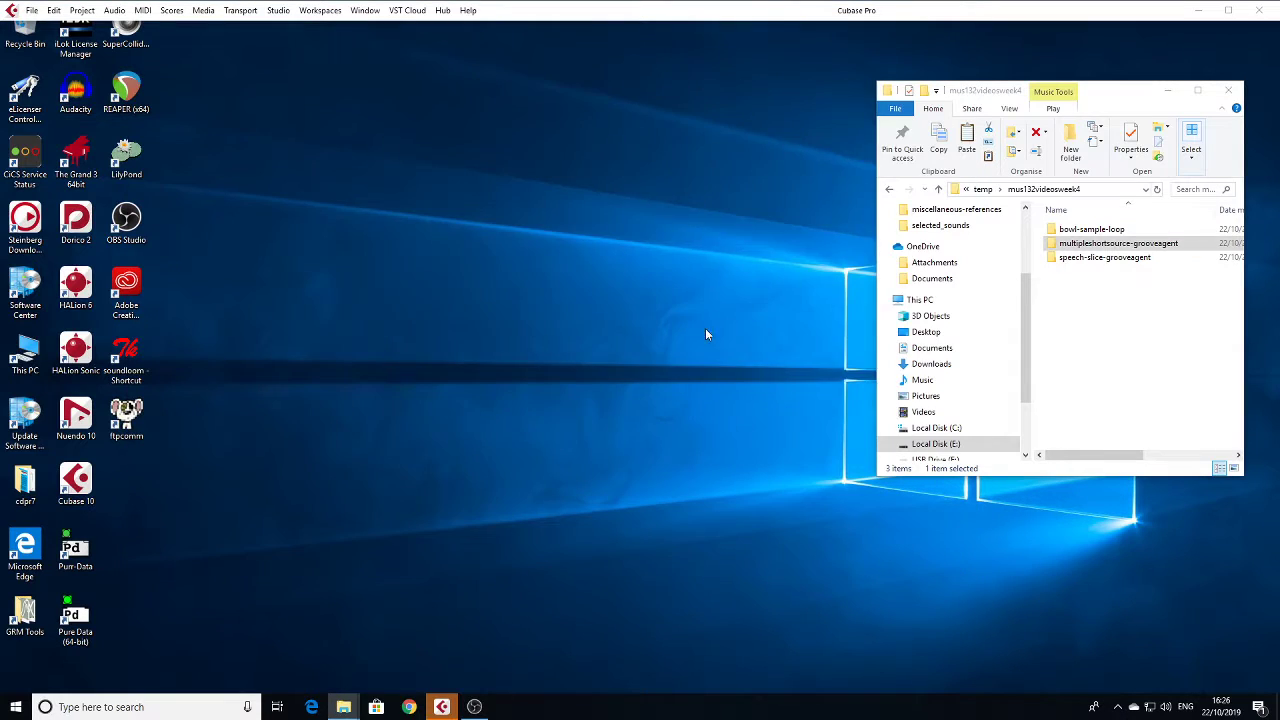
click(404, 110)
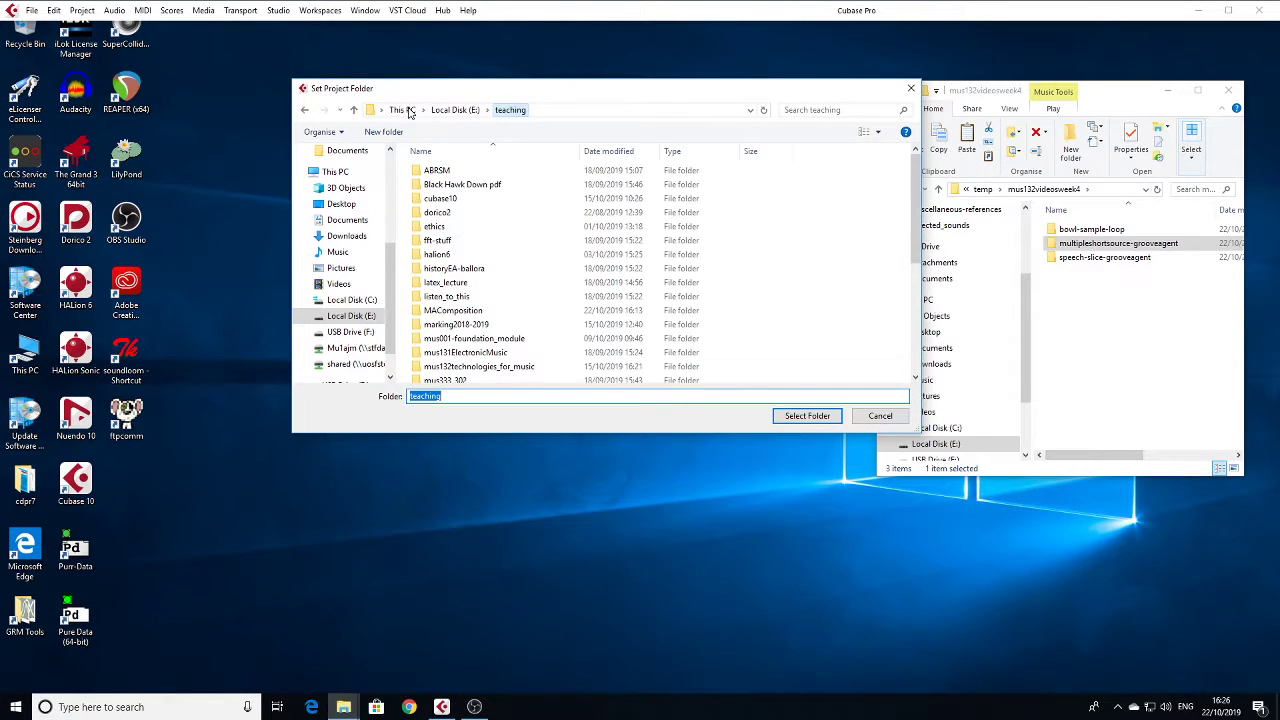
click(455, 110)
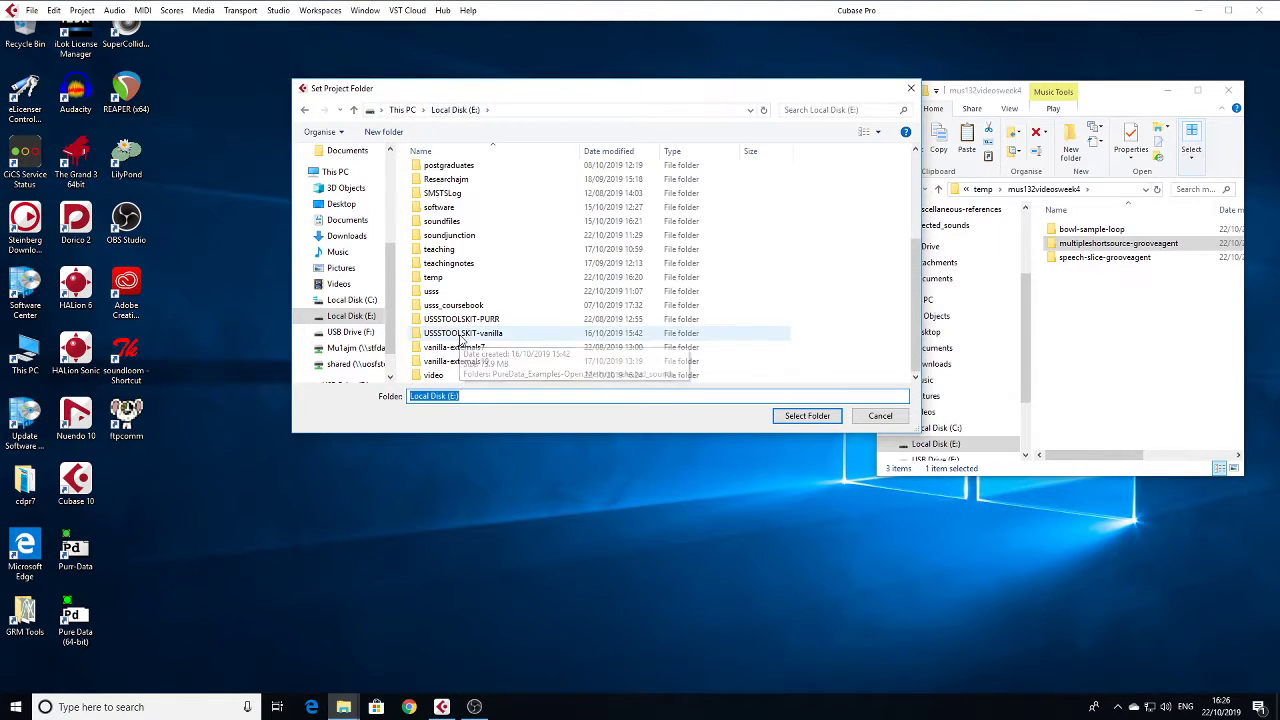
double_click(438, 282)
double_click(448, 198)
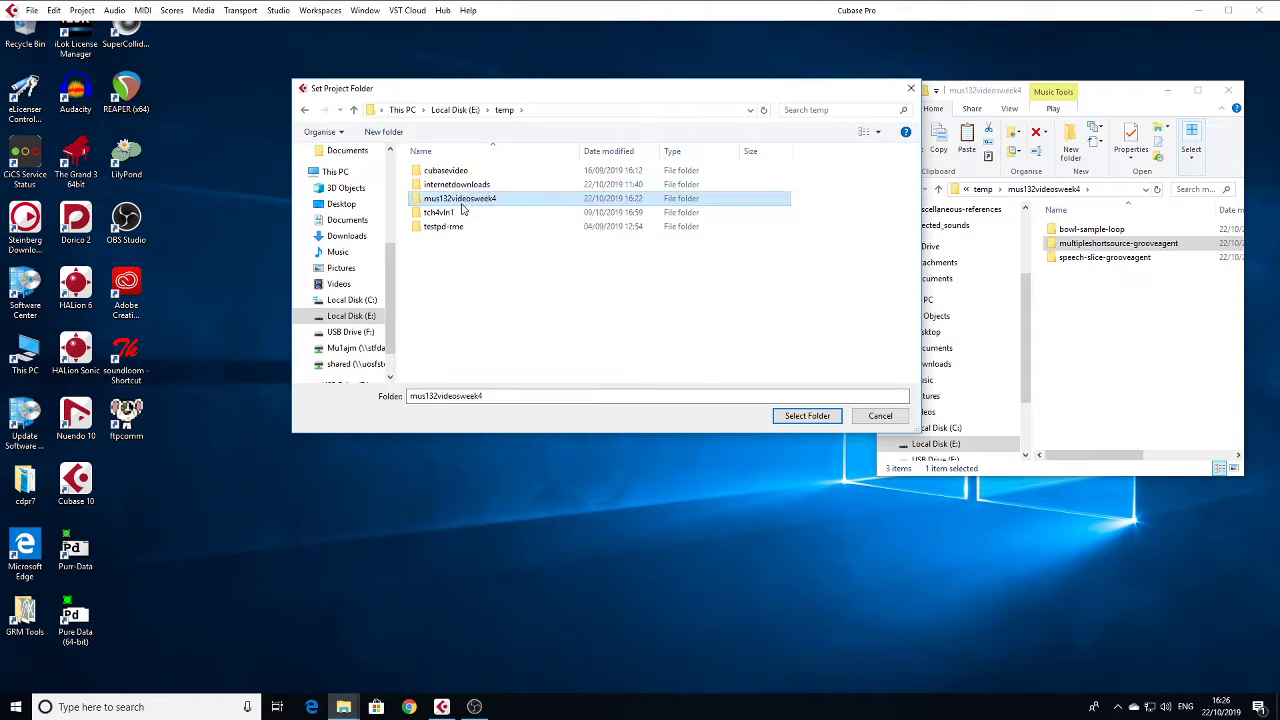
double_click(446, 172)
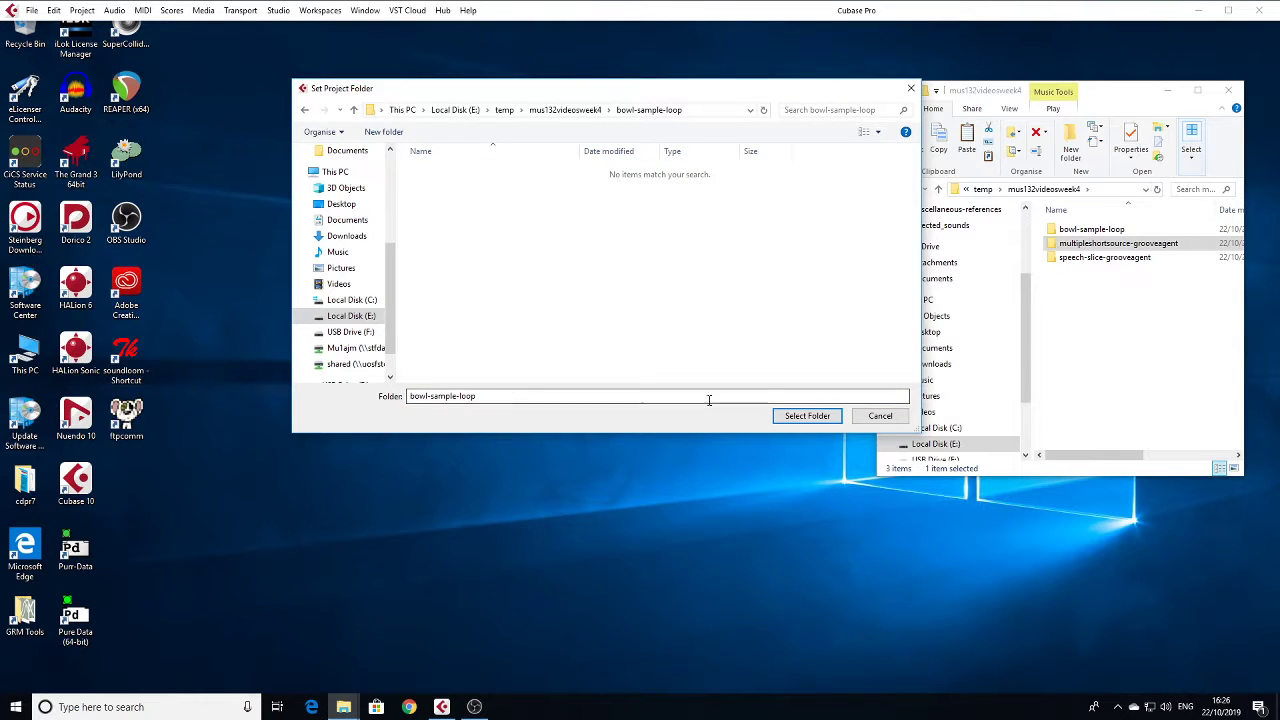
click(790, 416)
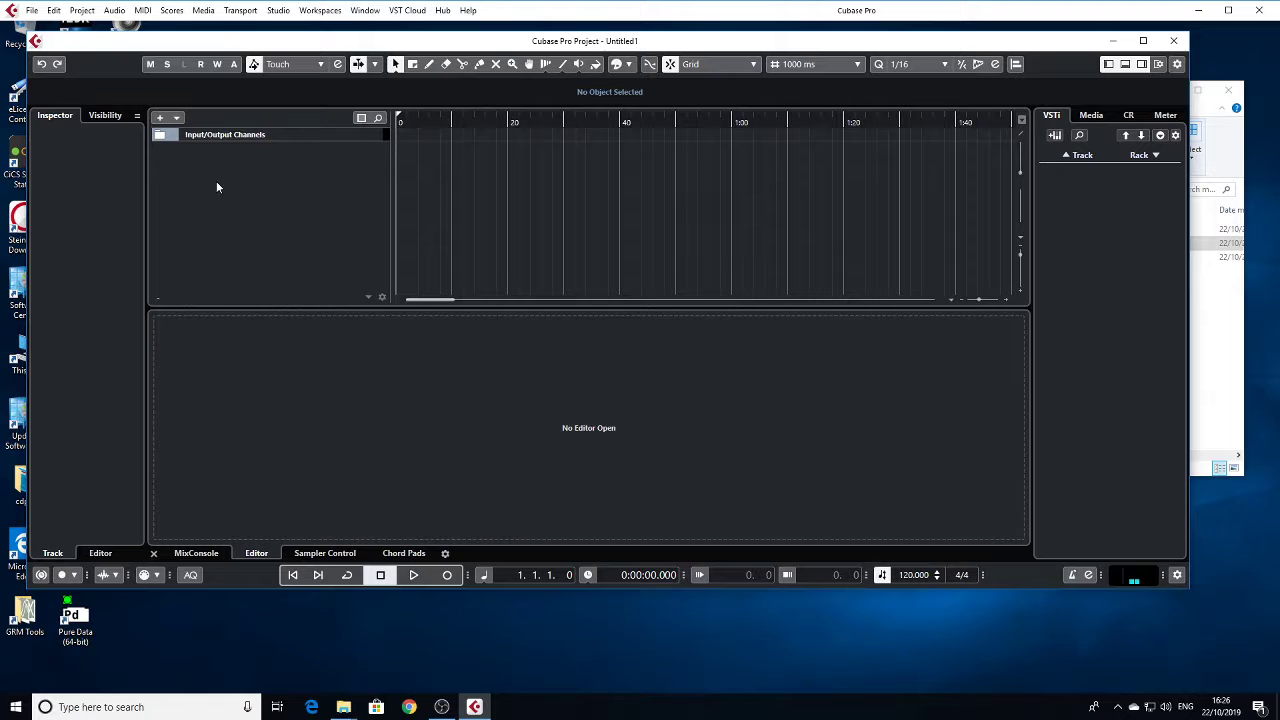
Step: Save the project as bsloop
key(ctrl+s)
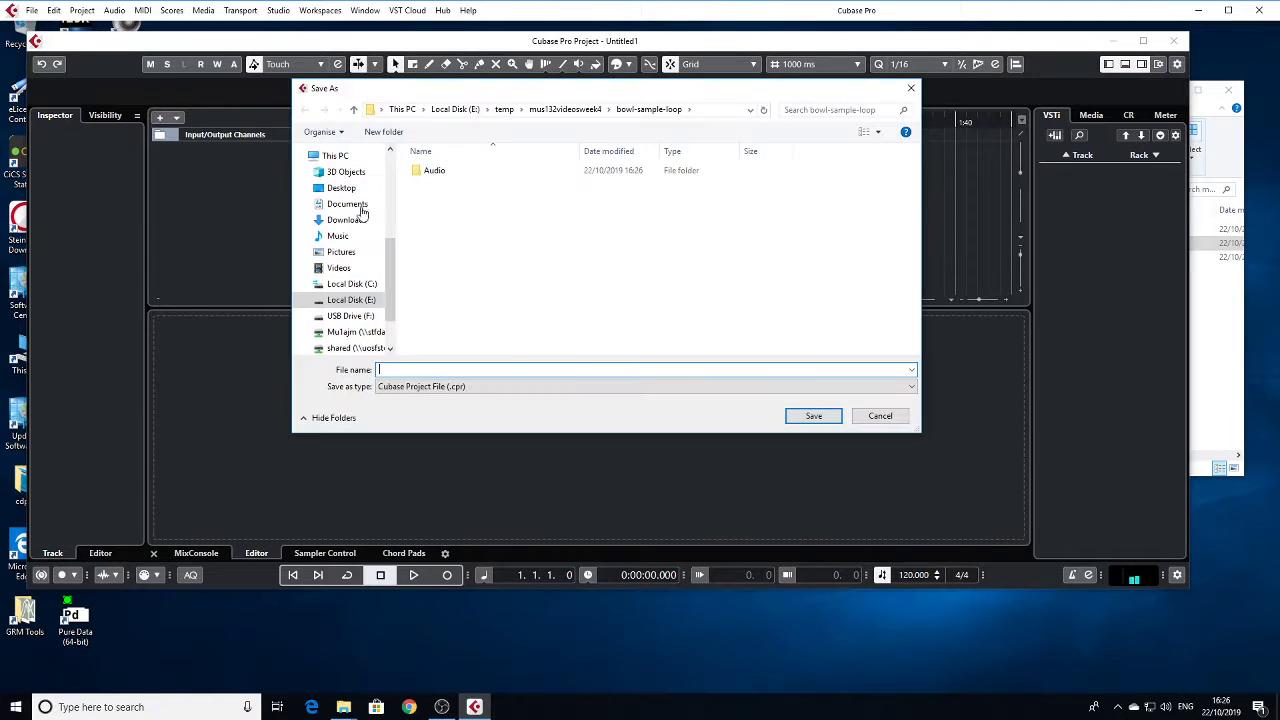
text(bo)
key(Return)
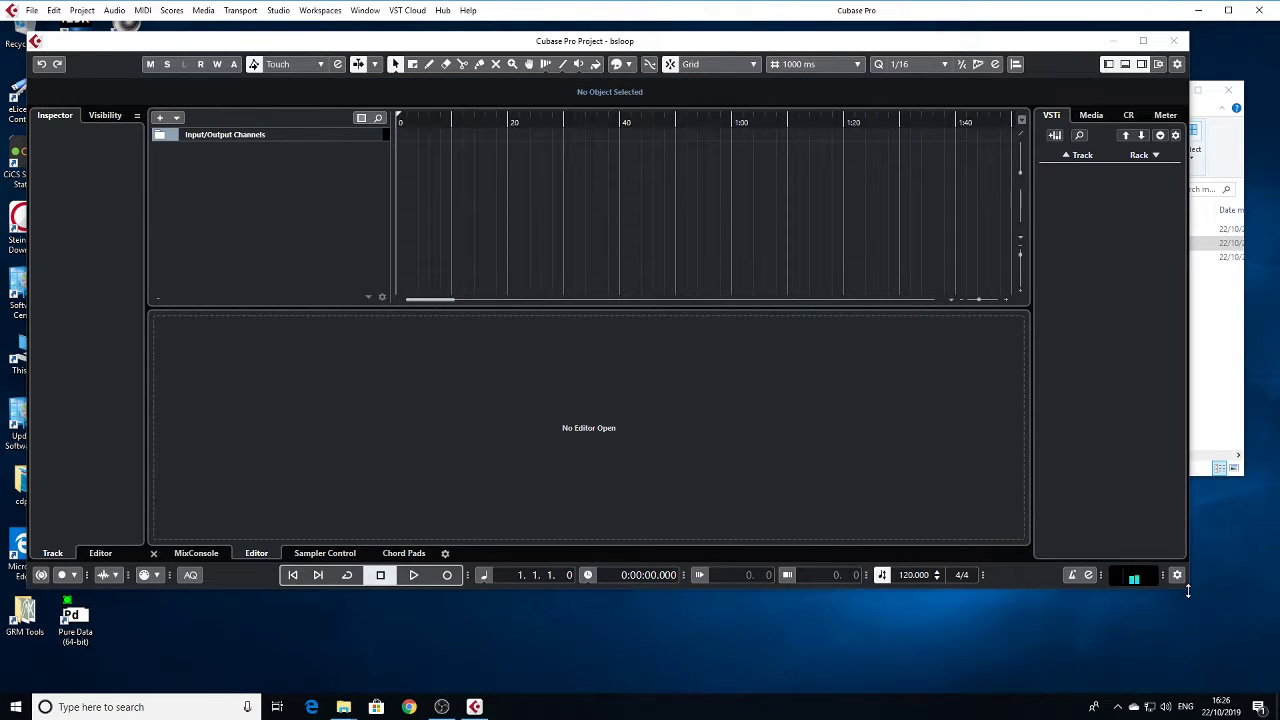
Step: Shrink the project window to reveal File Explorer, glancing at the Studio and Add Track menus
drag(1188, 591, 874, 672)
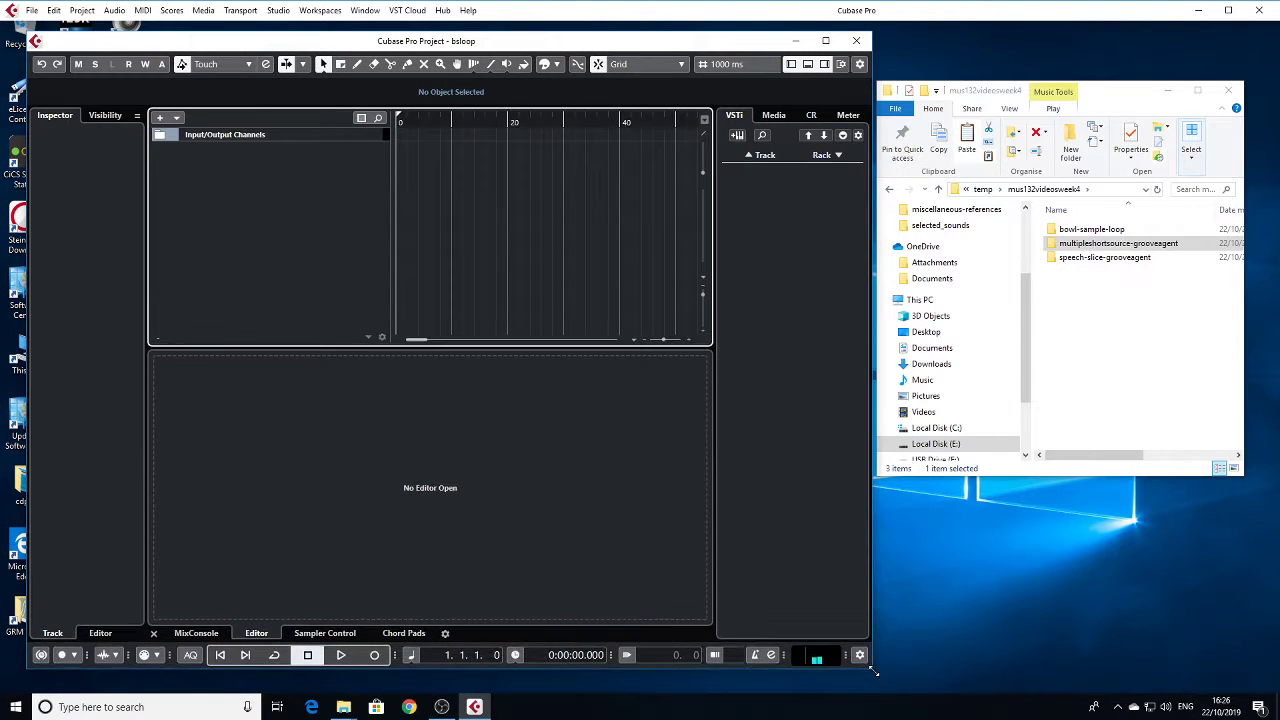
click(278, 11)
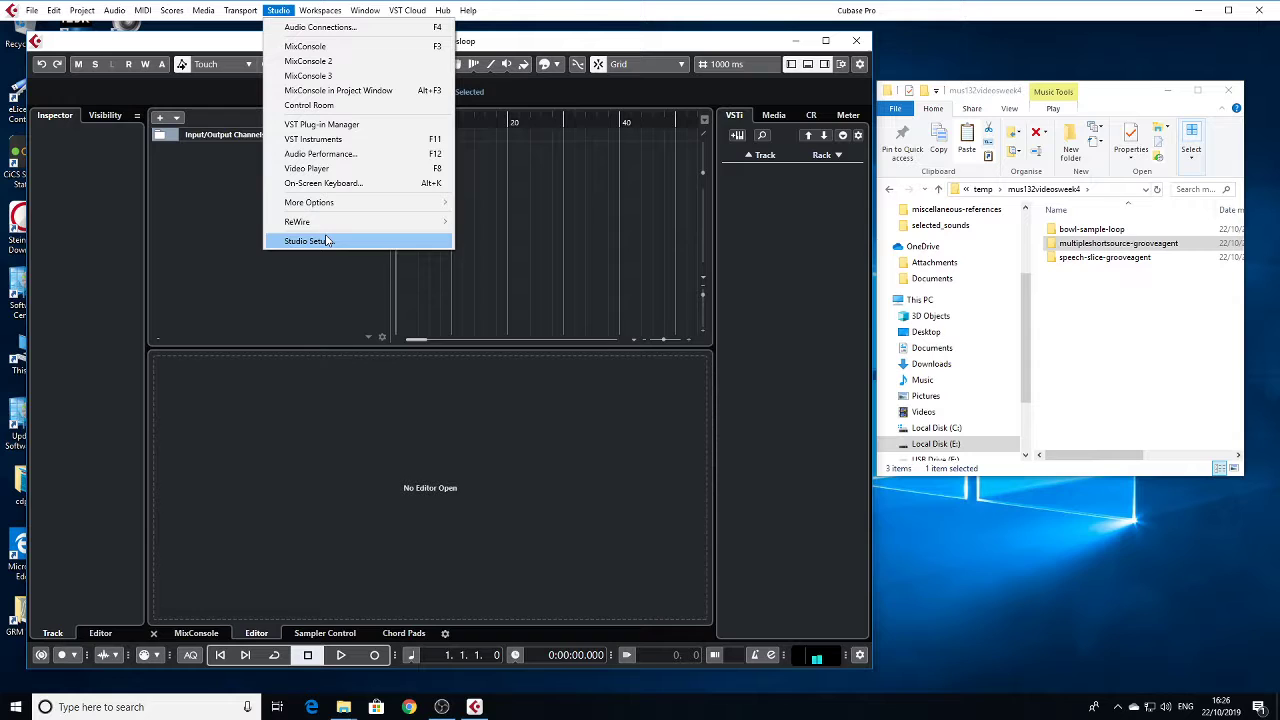
click(200, 199)
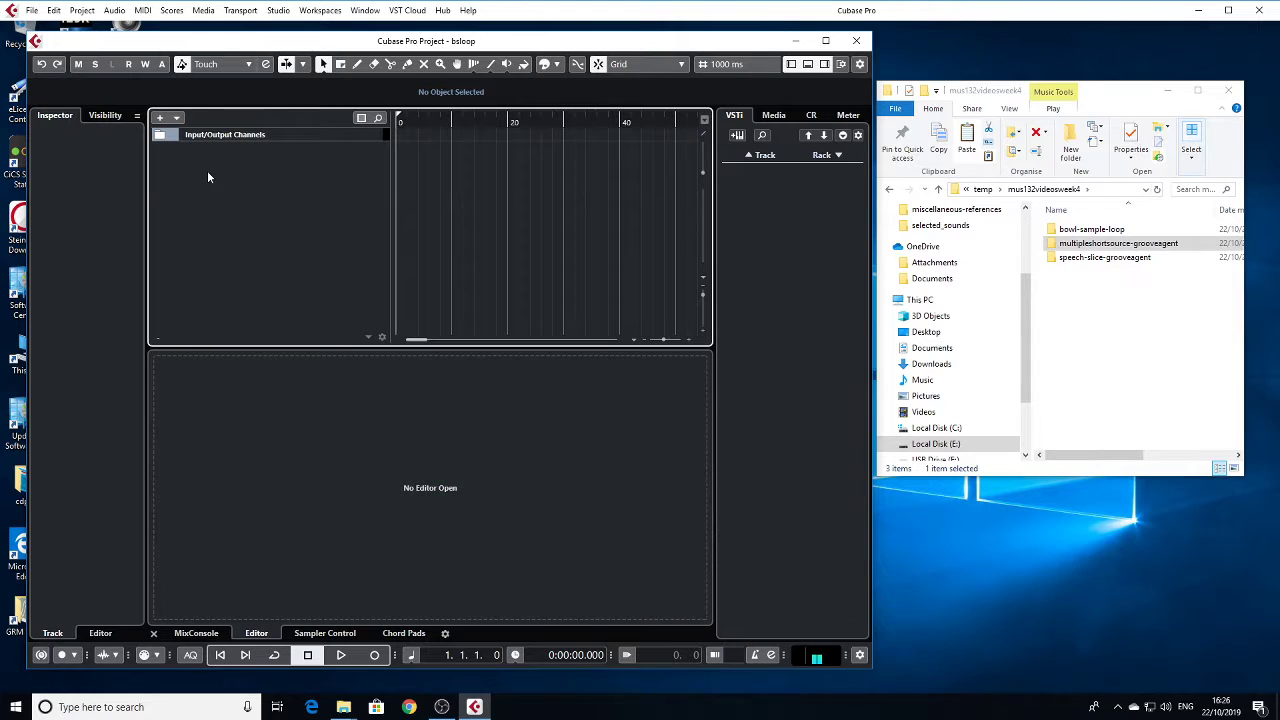
right_click(207, 171)
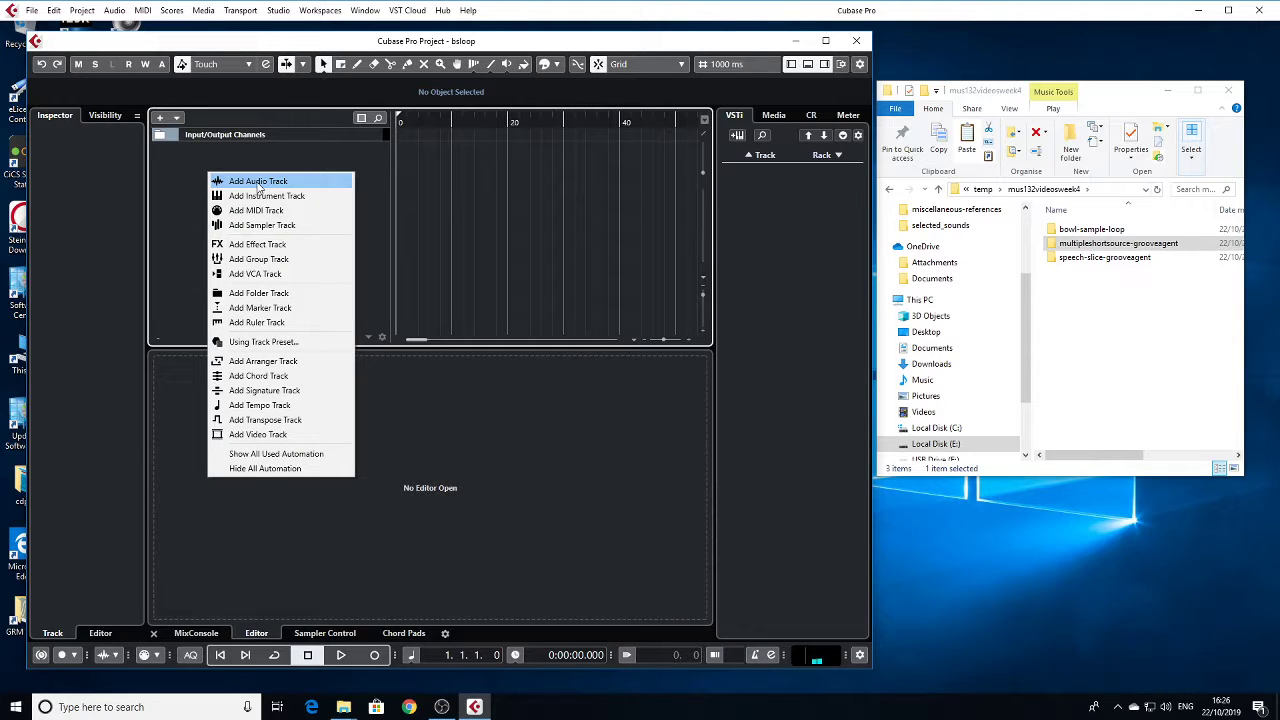
click(351, 148)
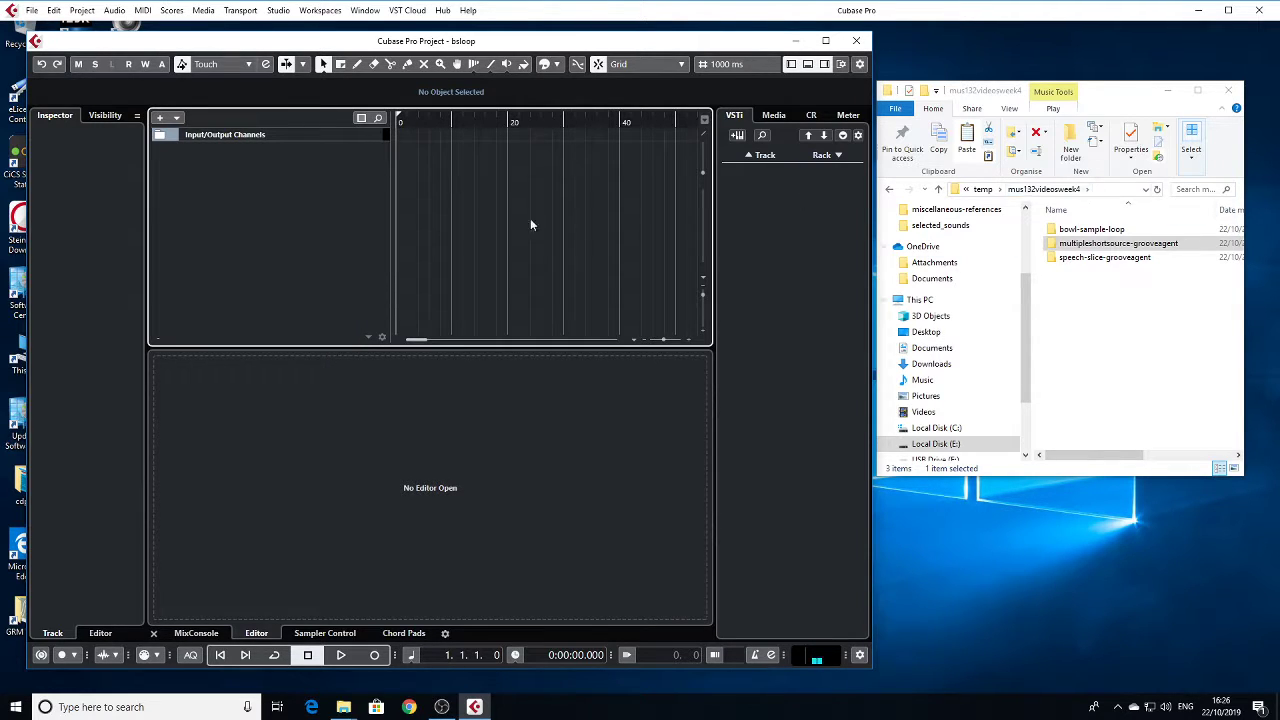
Step: Look through drive E: in the MediaBay, then close it
click(205, 10)
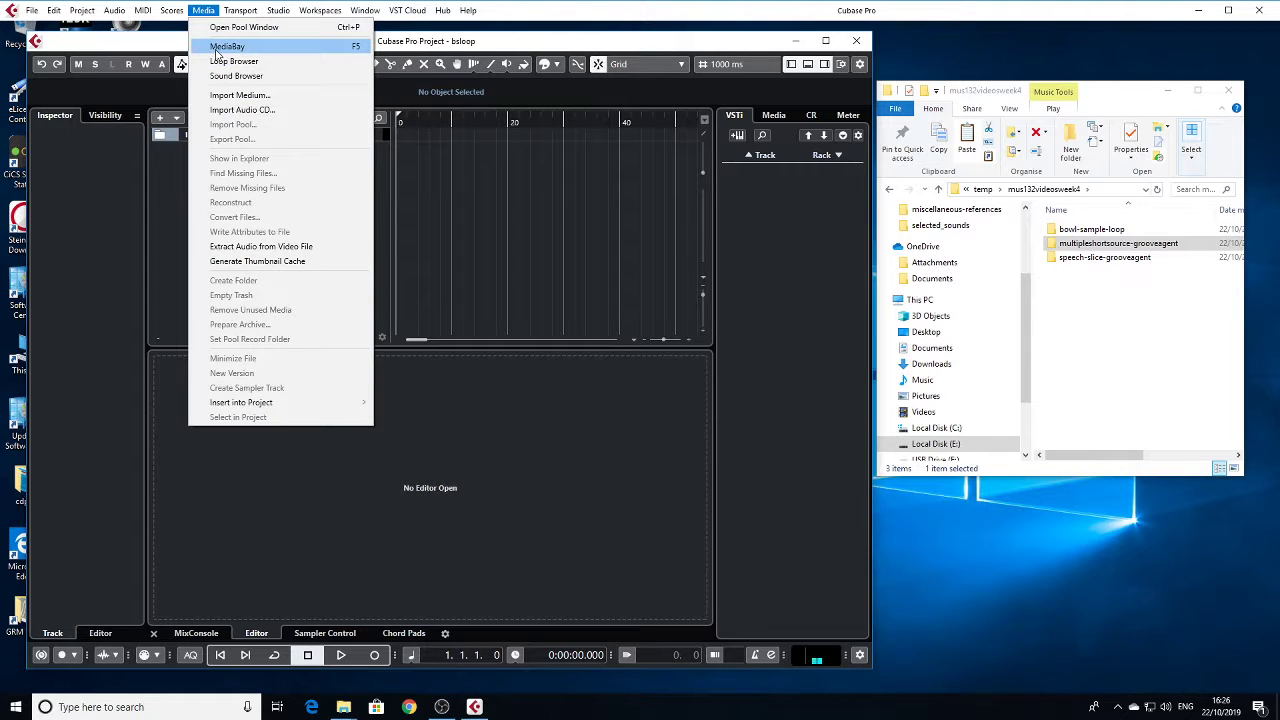
click(214, 47)
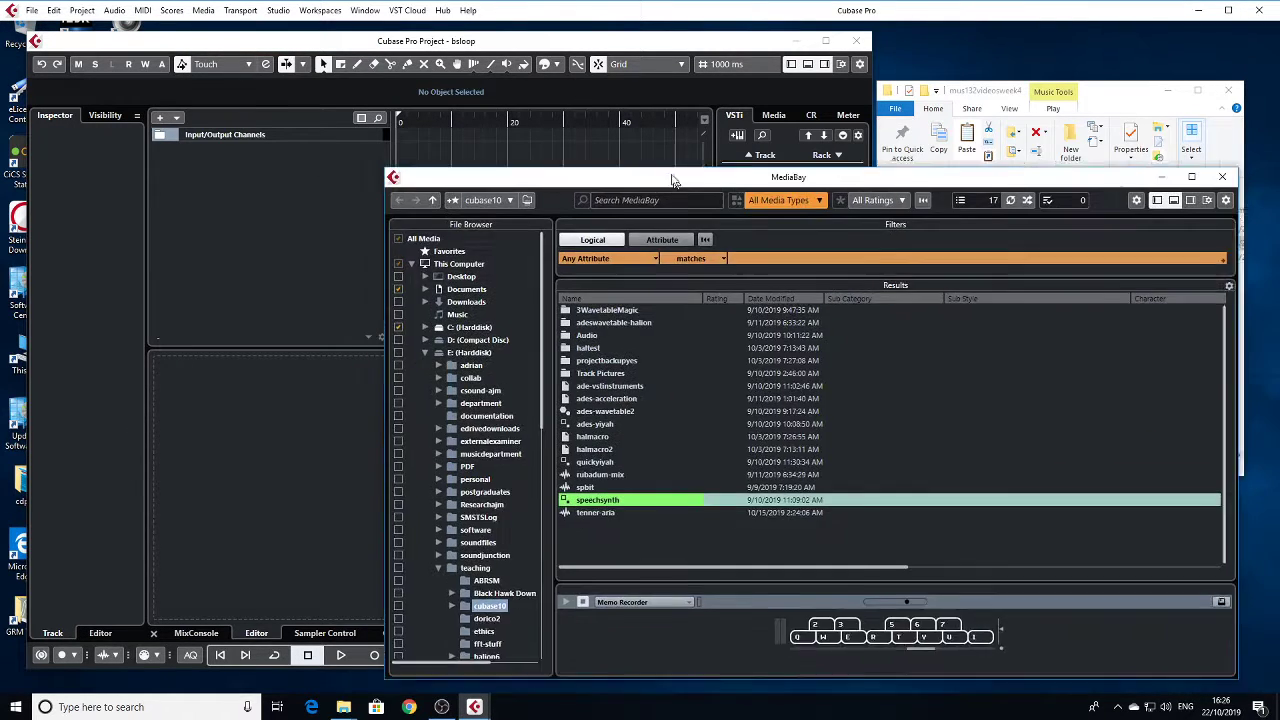
drag(674, 203, 630, 171)
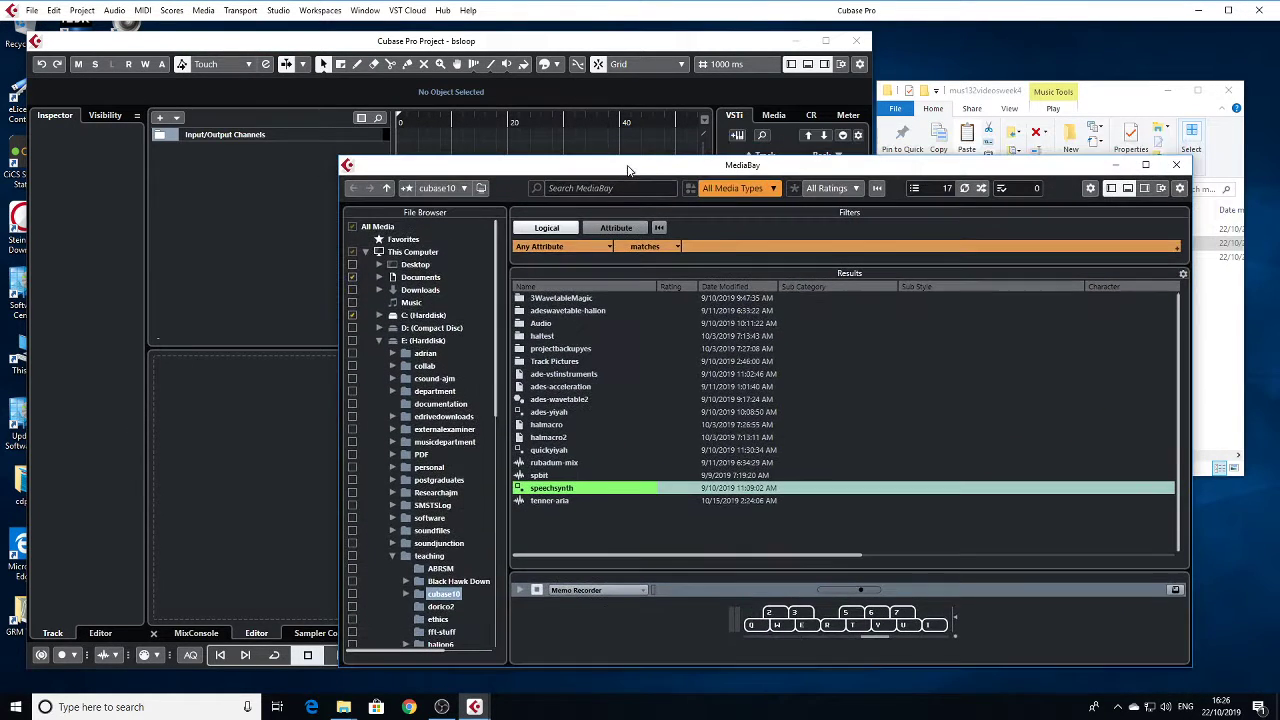
click(380, 341)
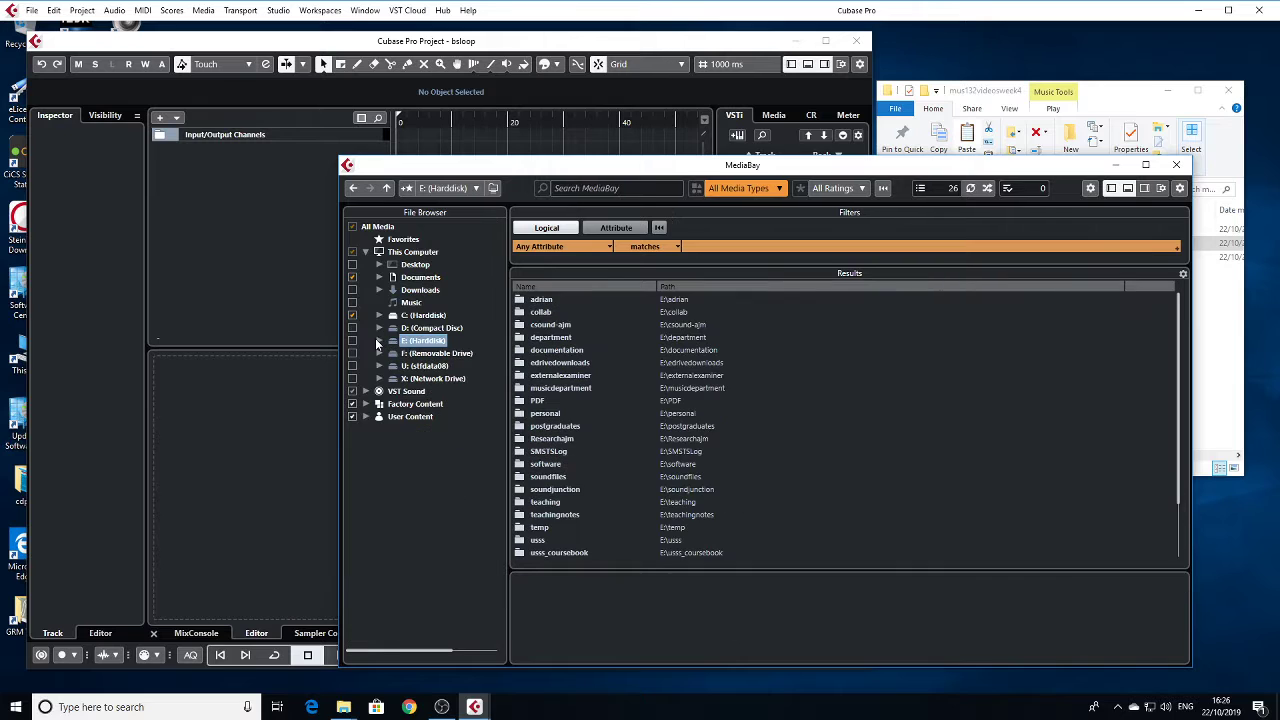
click(1176, 165)
Step: Browse to bowl-sample-loop in the Pool import dialog, cancel, and open that folder in File Explorer
click(203, 10)
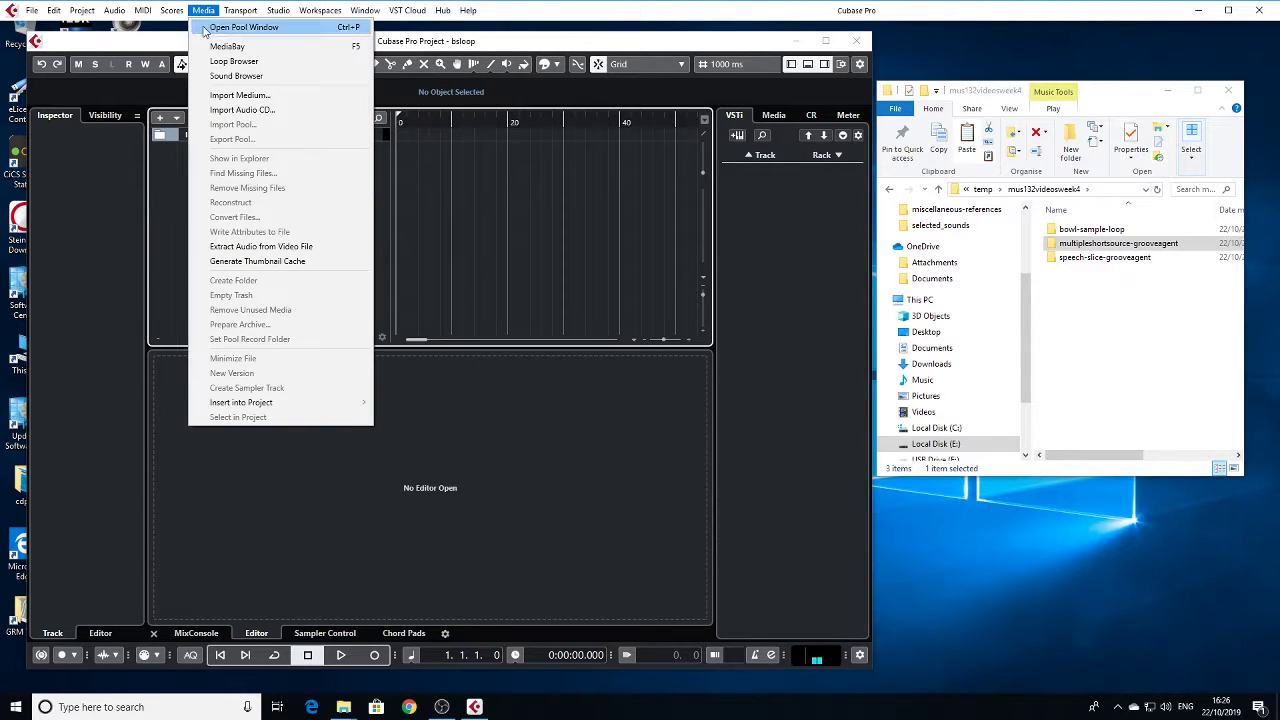
click(243, 27)
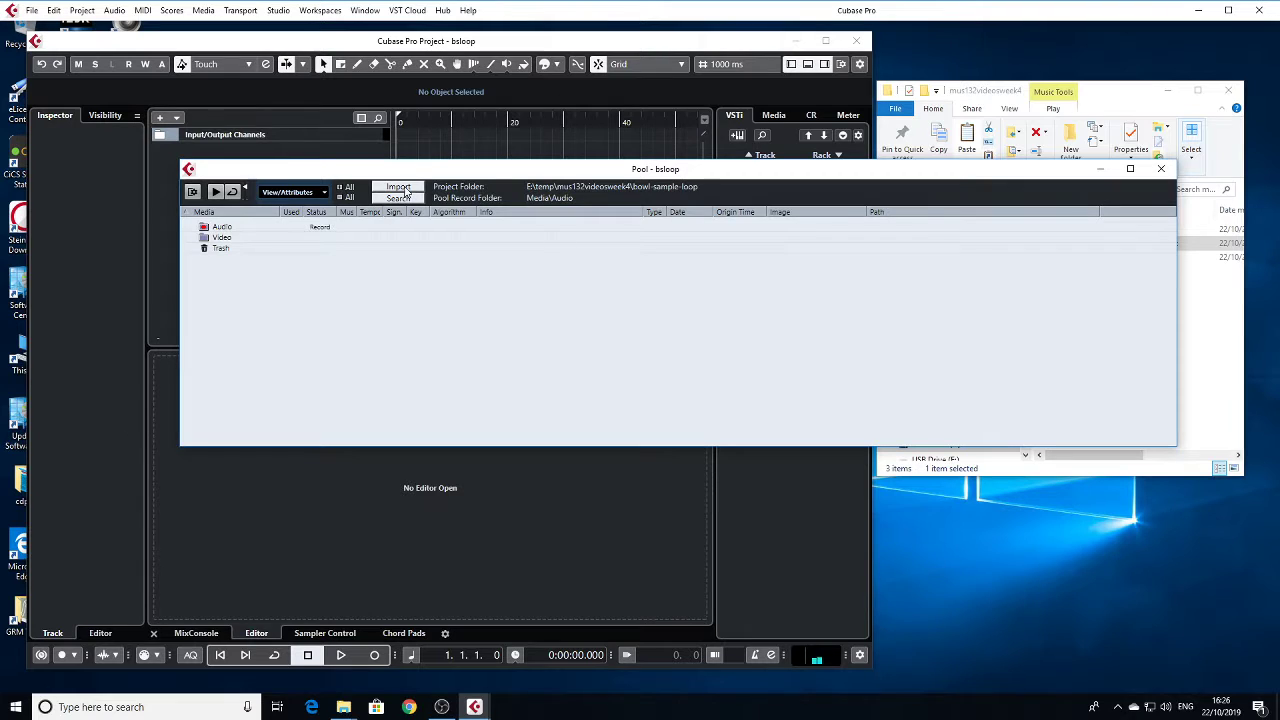
click(403, 190)
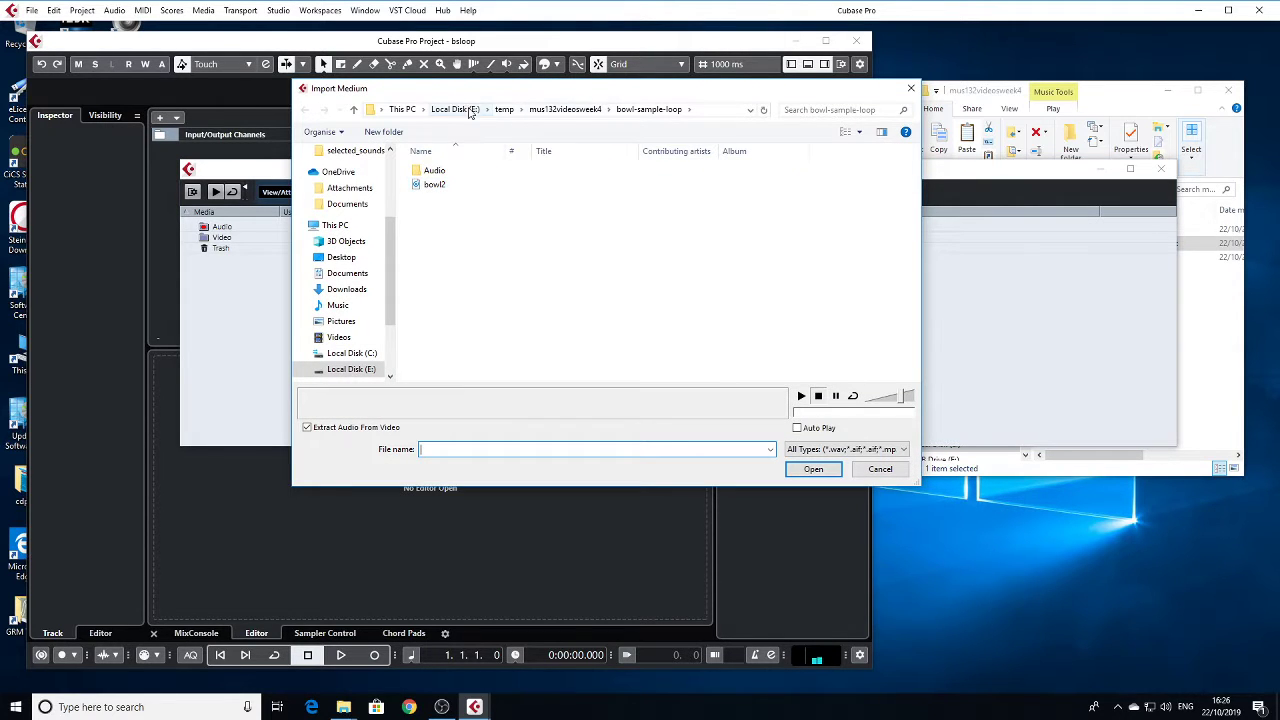
click(460, 110)
double_click(434, 374)
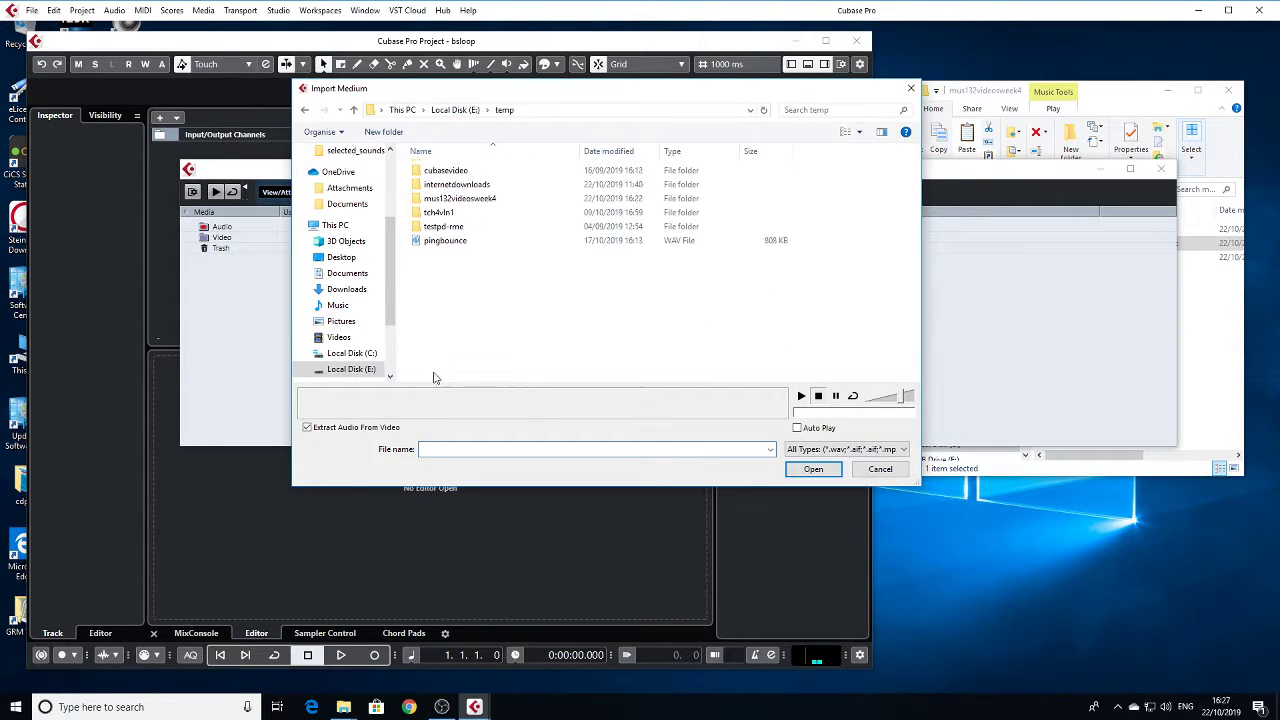
double_click(460, 199)
double_click(445, 171)
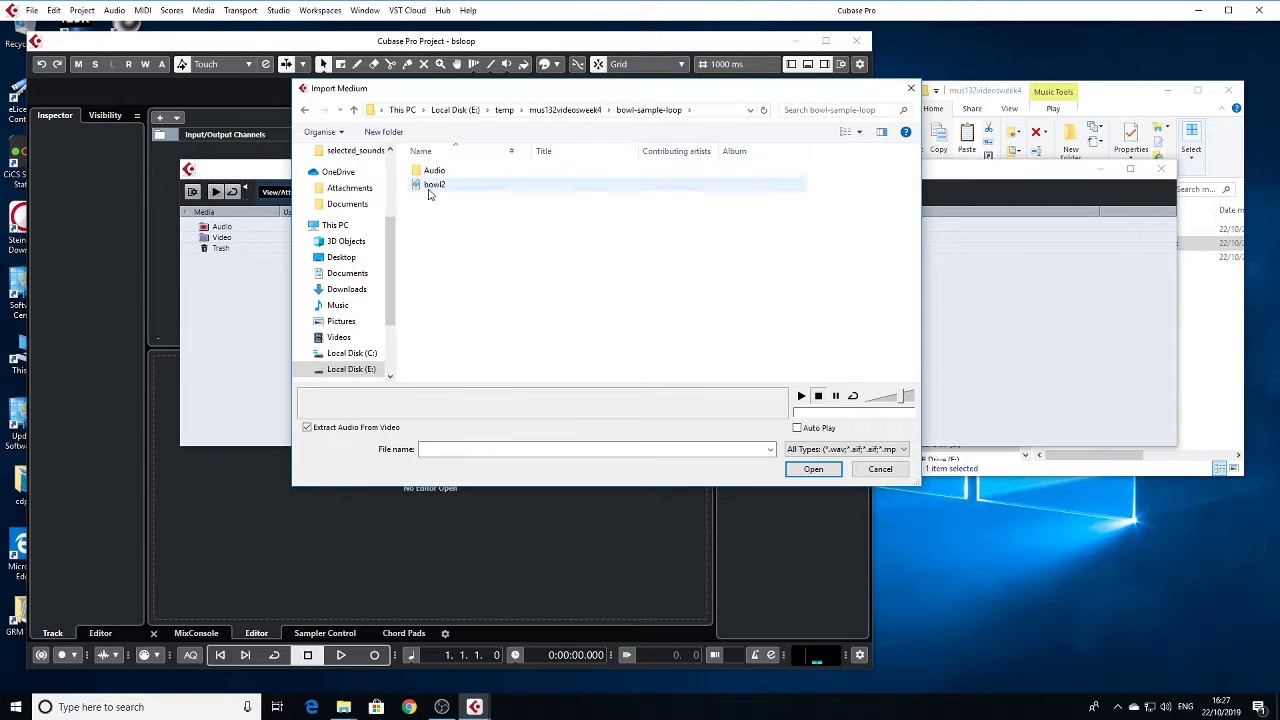
click(880, 469)
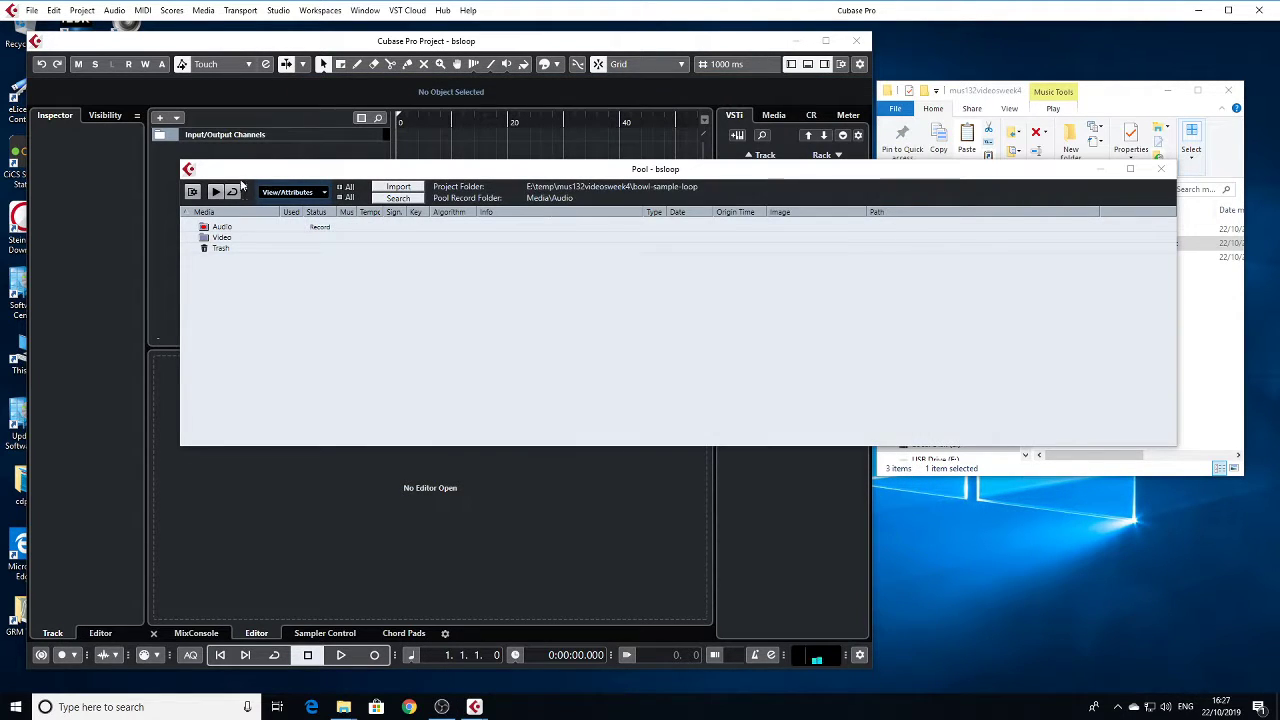
click(1160, 168)
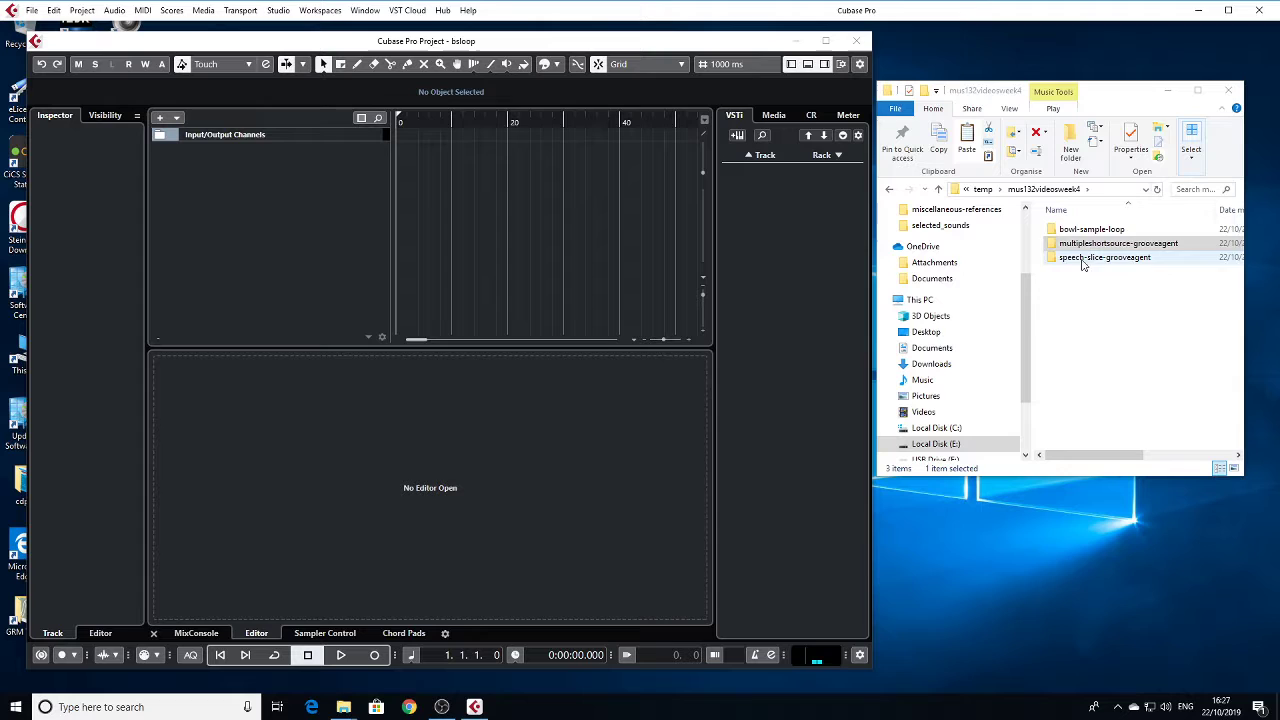
click(1064, 233)
double_click(1064, 233)
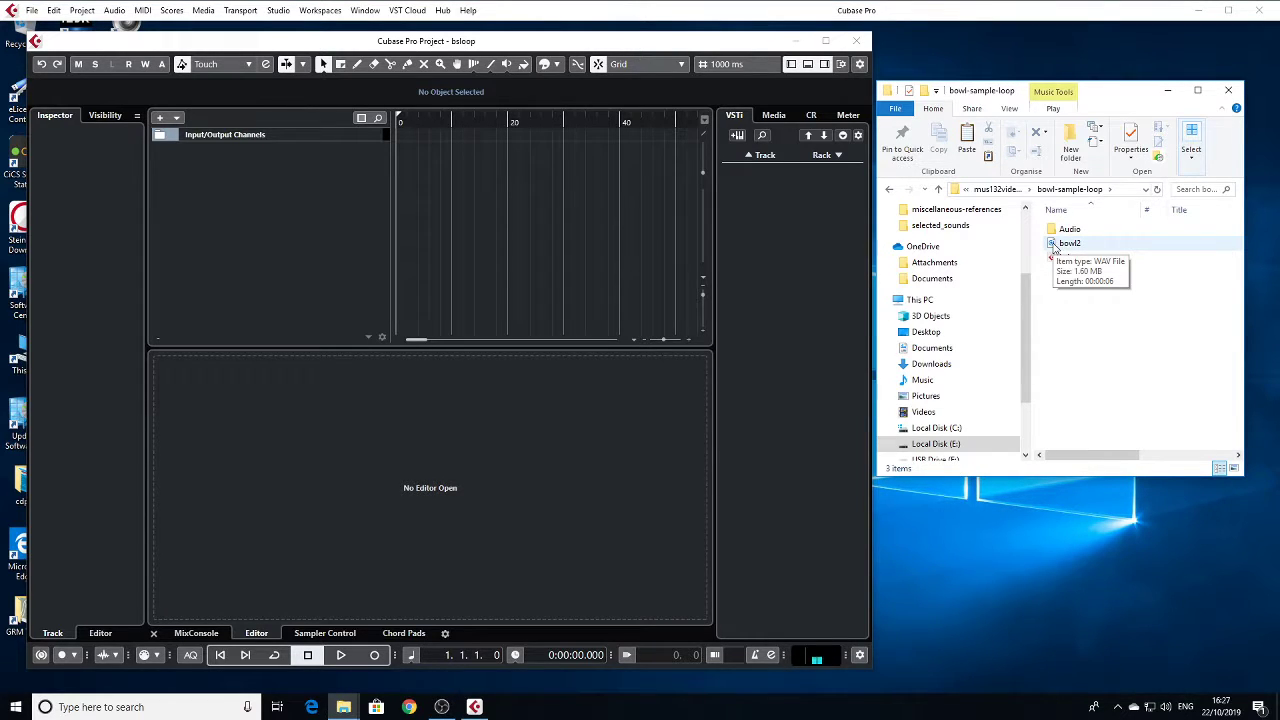
Step: Import bowl2 into the Pool with Copy Files to Working Directory unticked
click(203, 10)
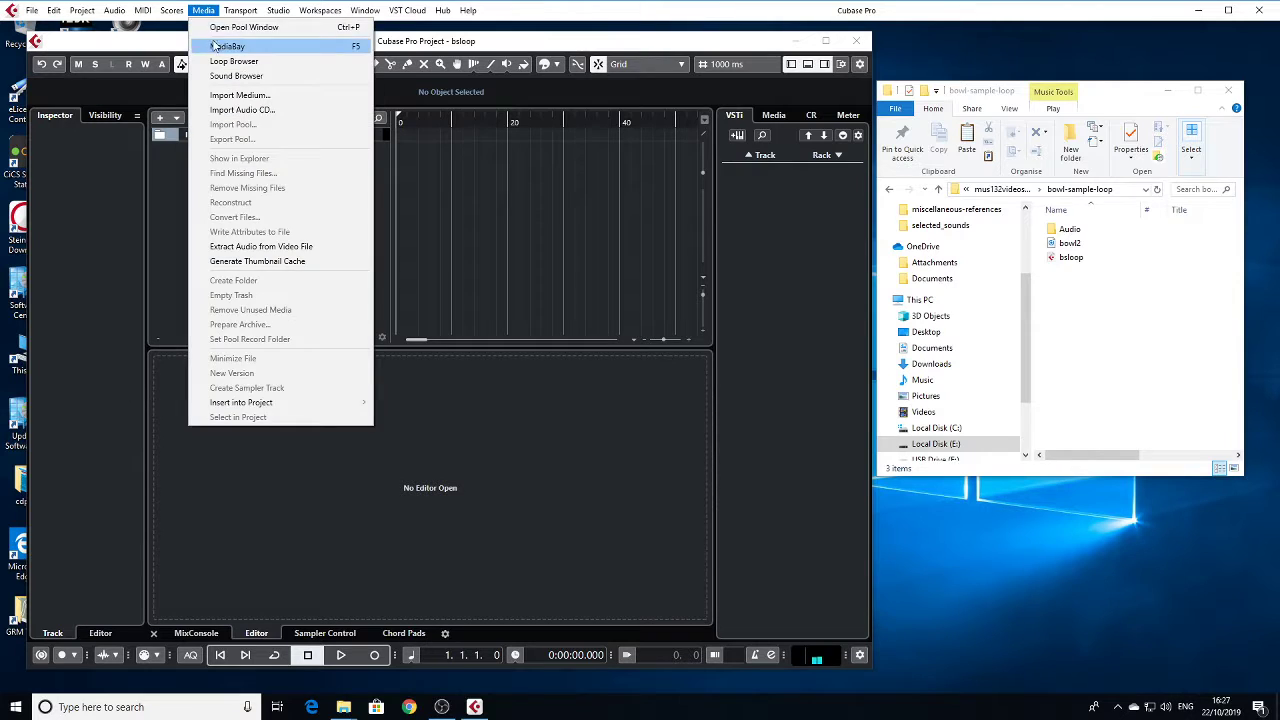
click(244, 27)
click(403, 194)
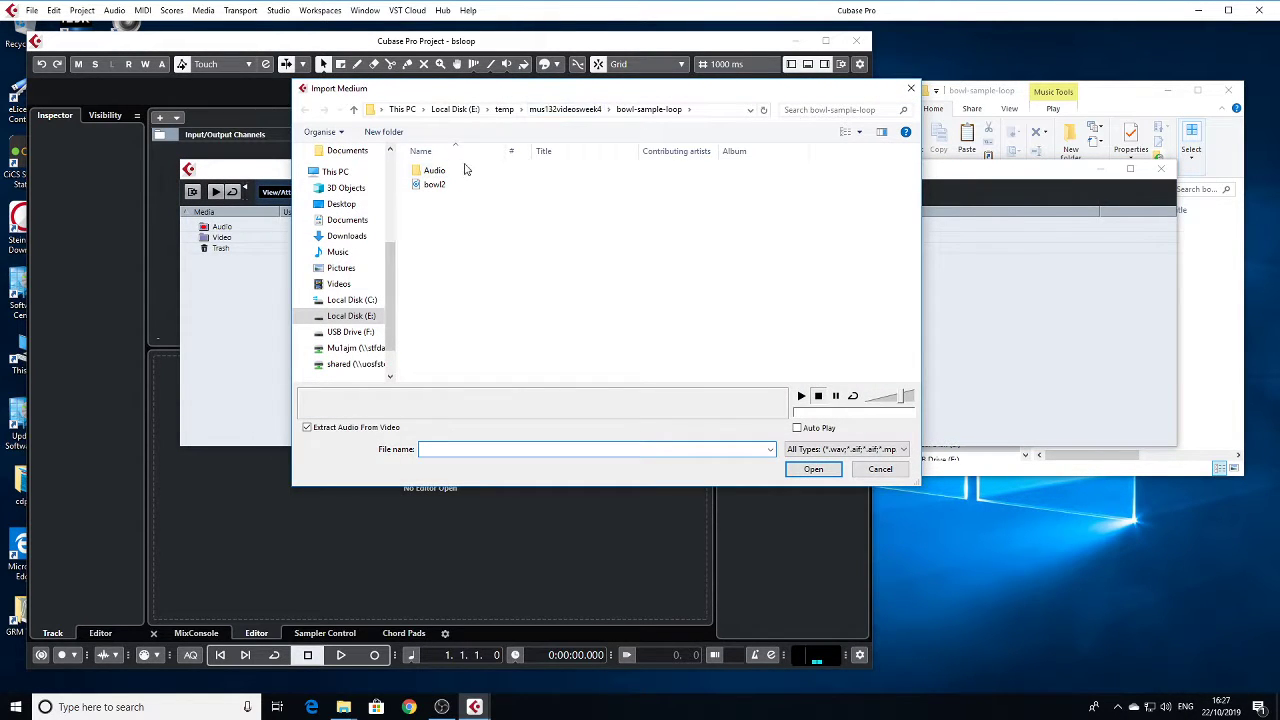
double_click(434, 184)
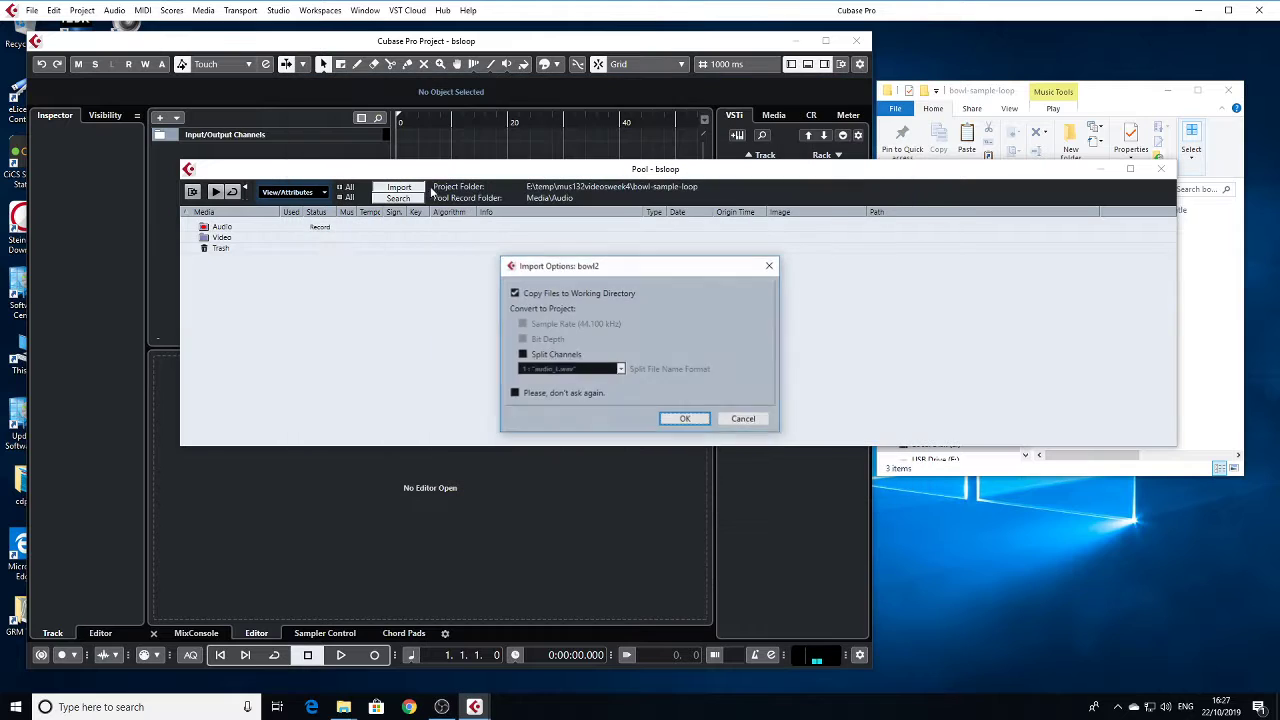
click(515, 294)
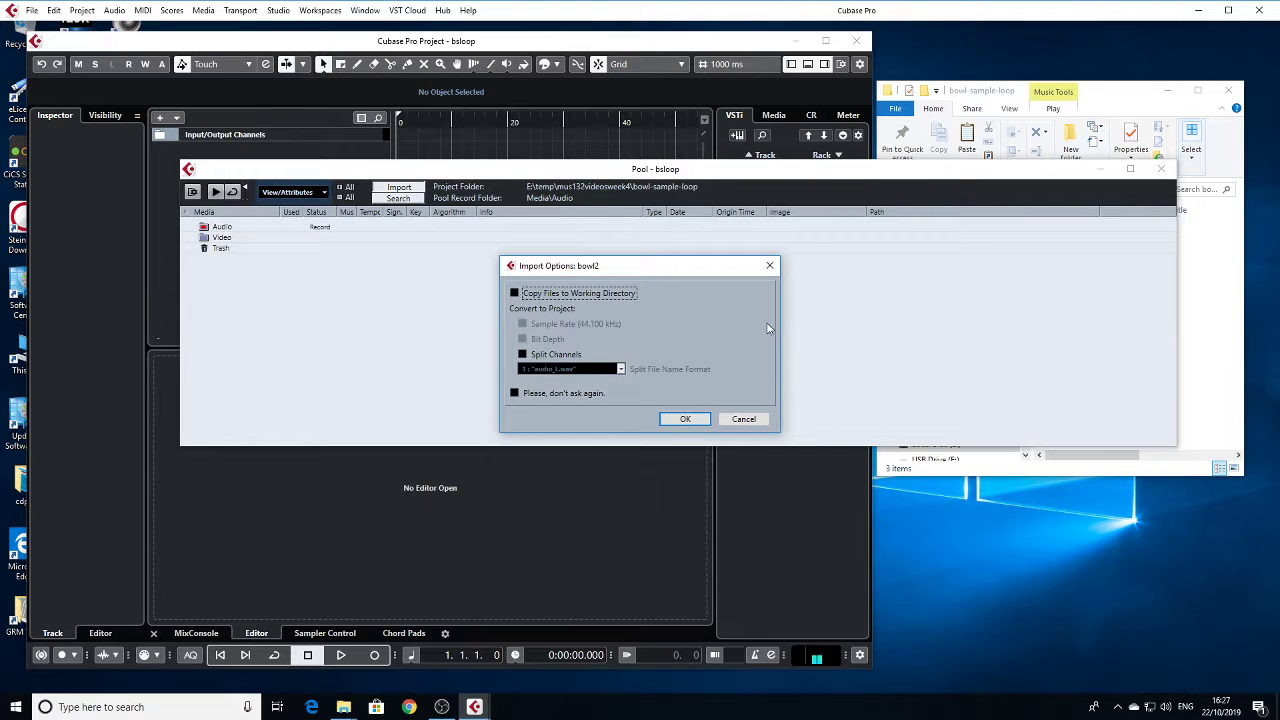
click(686, 420)
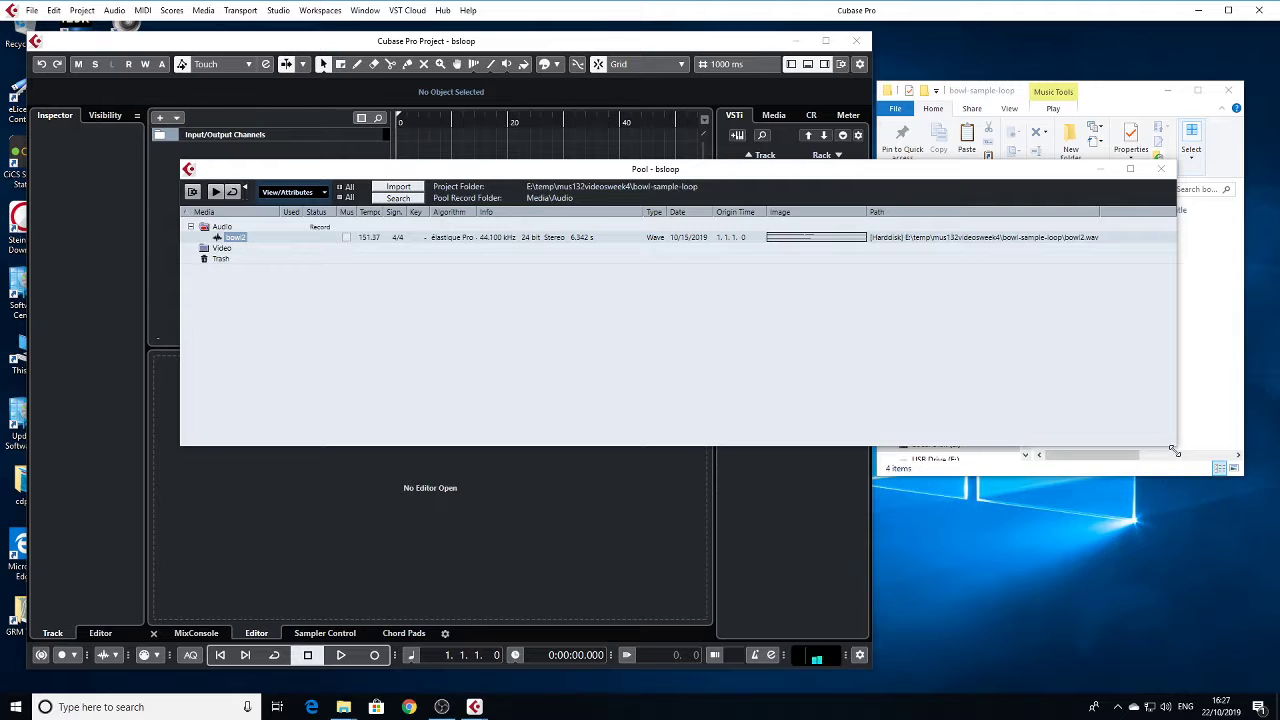
Step: Move the Pool window aside and drag bowl2 onto a new audio track at the project start
mouse_move(731, 446)
mouse_down()
mouse_move(731, 507)
mouse_move(731, 443)
mouse_up()
drag(527, 175, 542, 223)
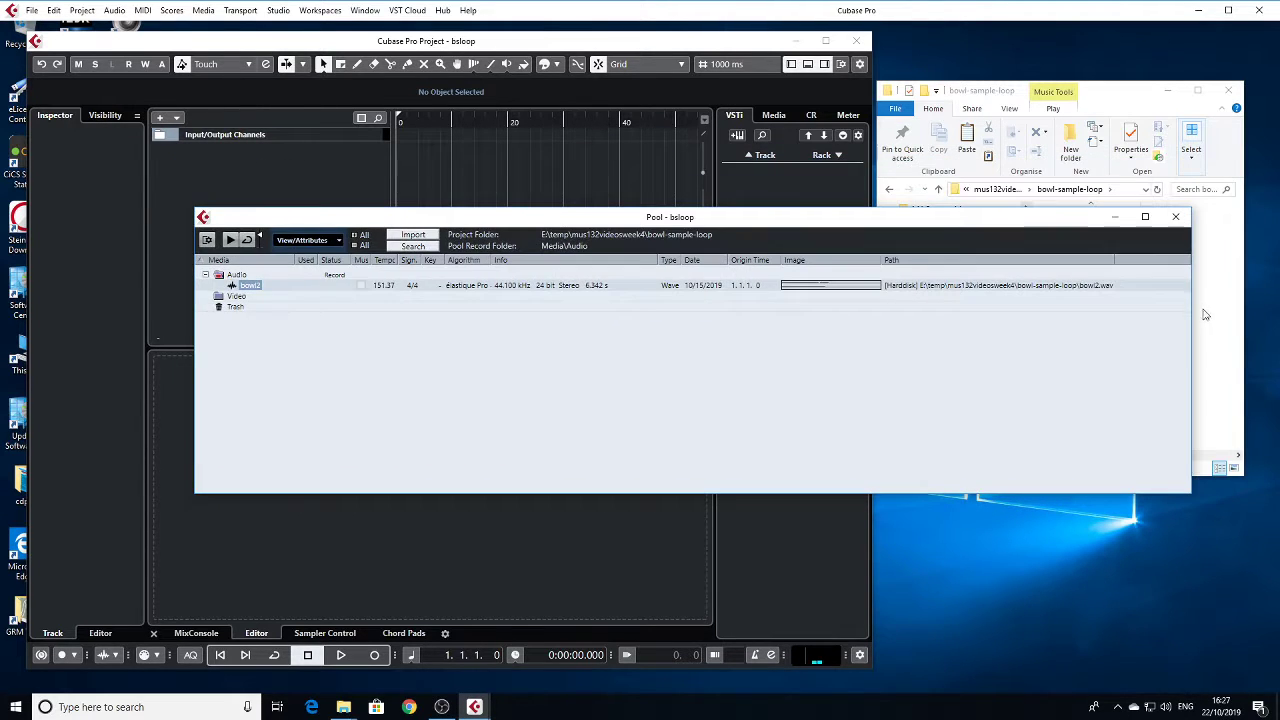
drag(1191, 348, 605, 342)
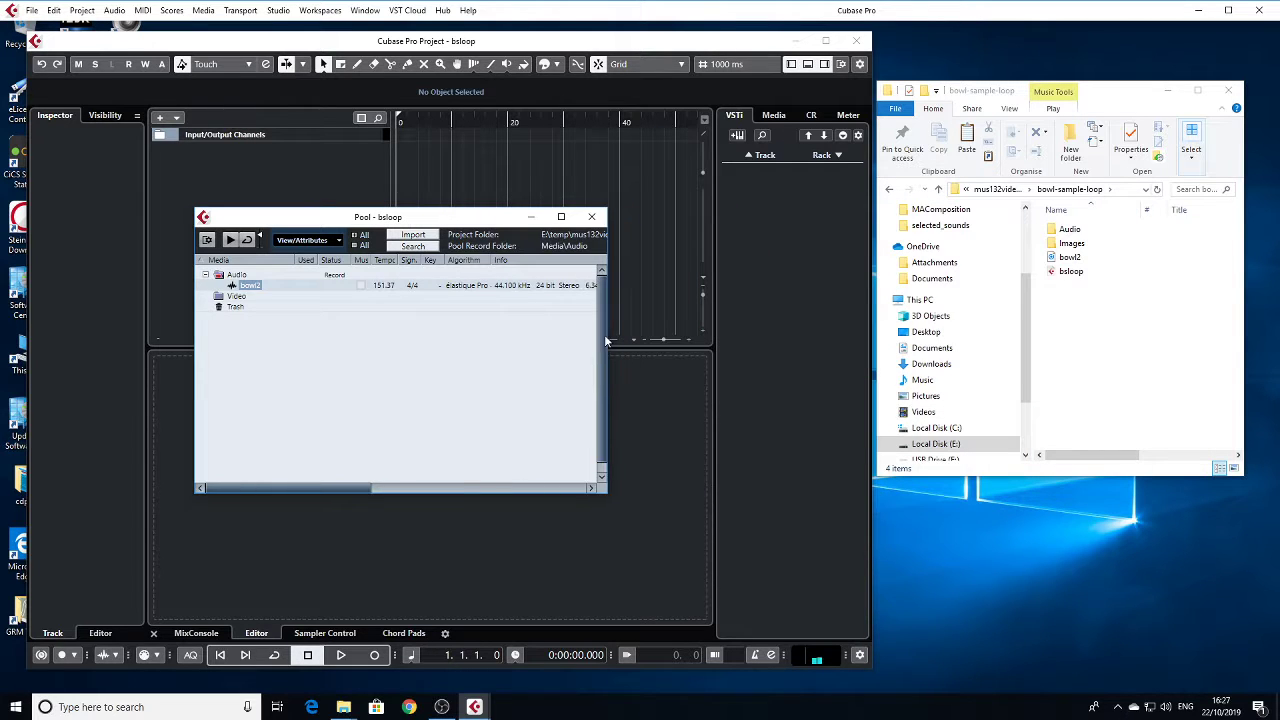
drag(362, 212, 953, 360)
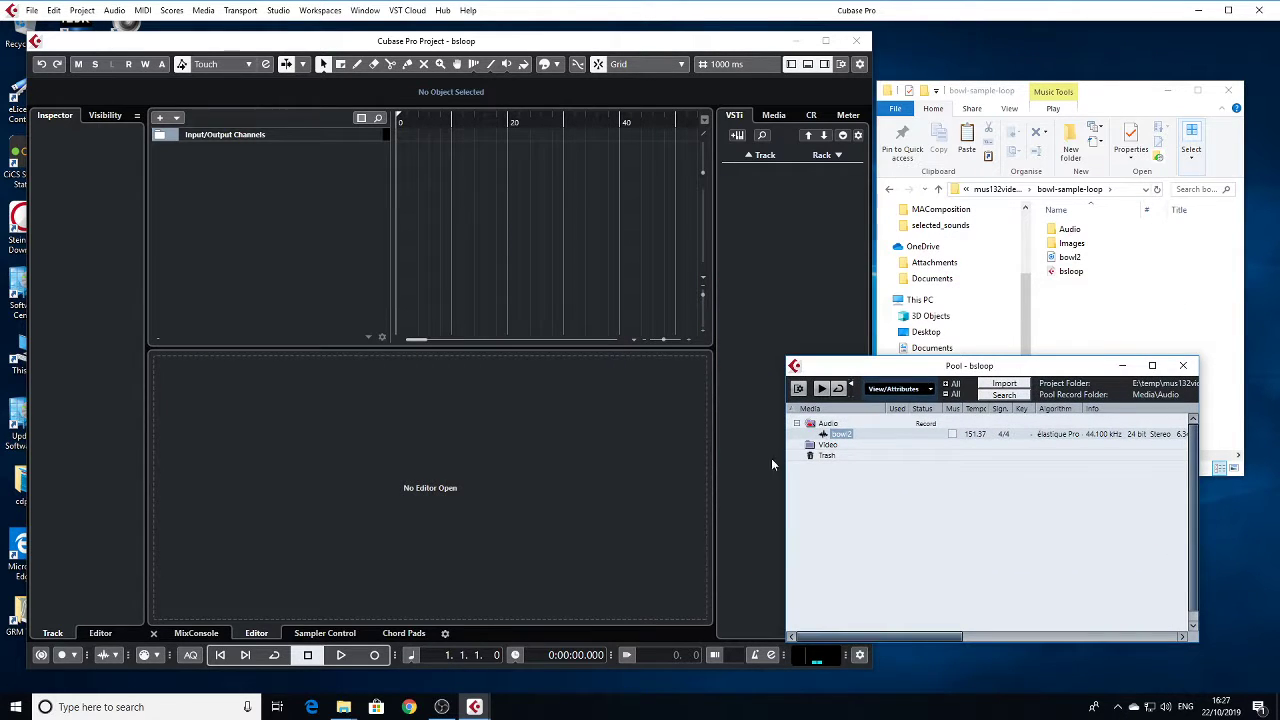
drag(850, 434, 402, 158)
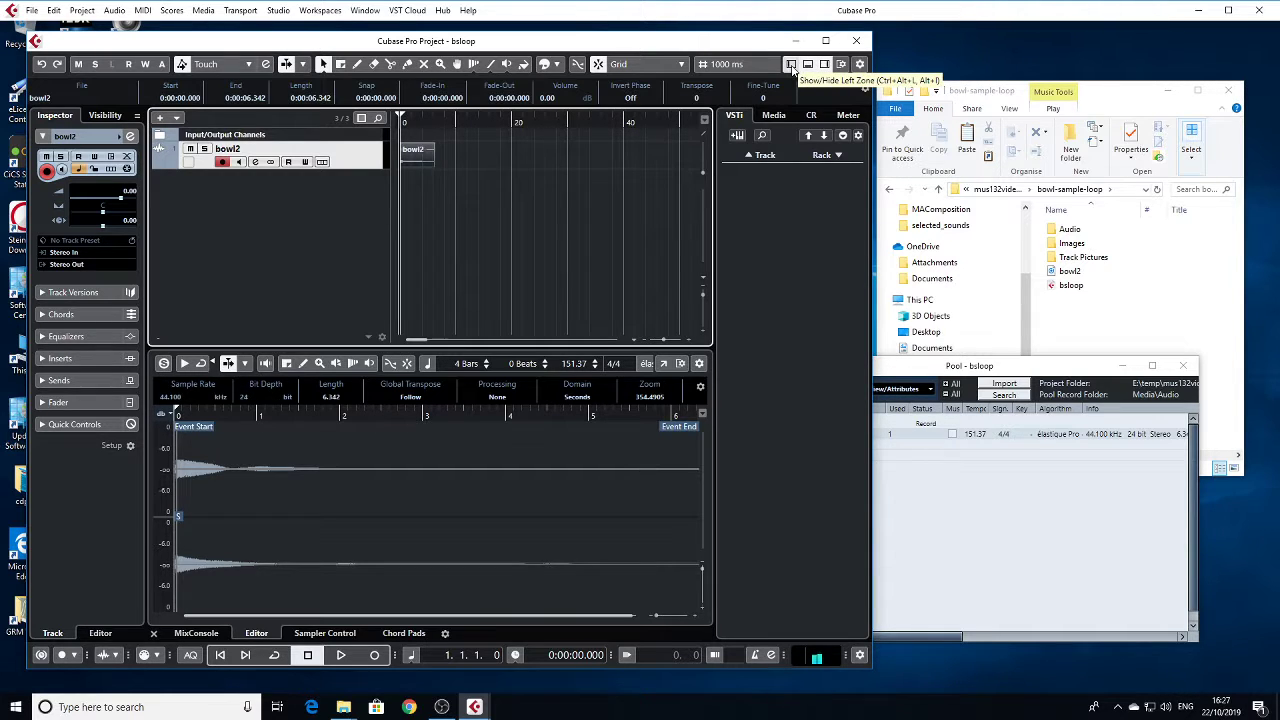
Step: Toggle the Left, Lower and Right zones, check MixConsole and Editor, then show the empty Sampler Control
click(791, 66)
click(791, 66)
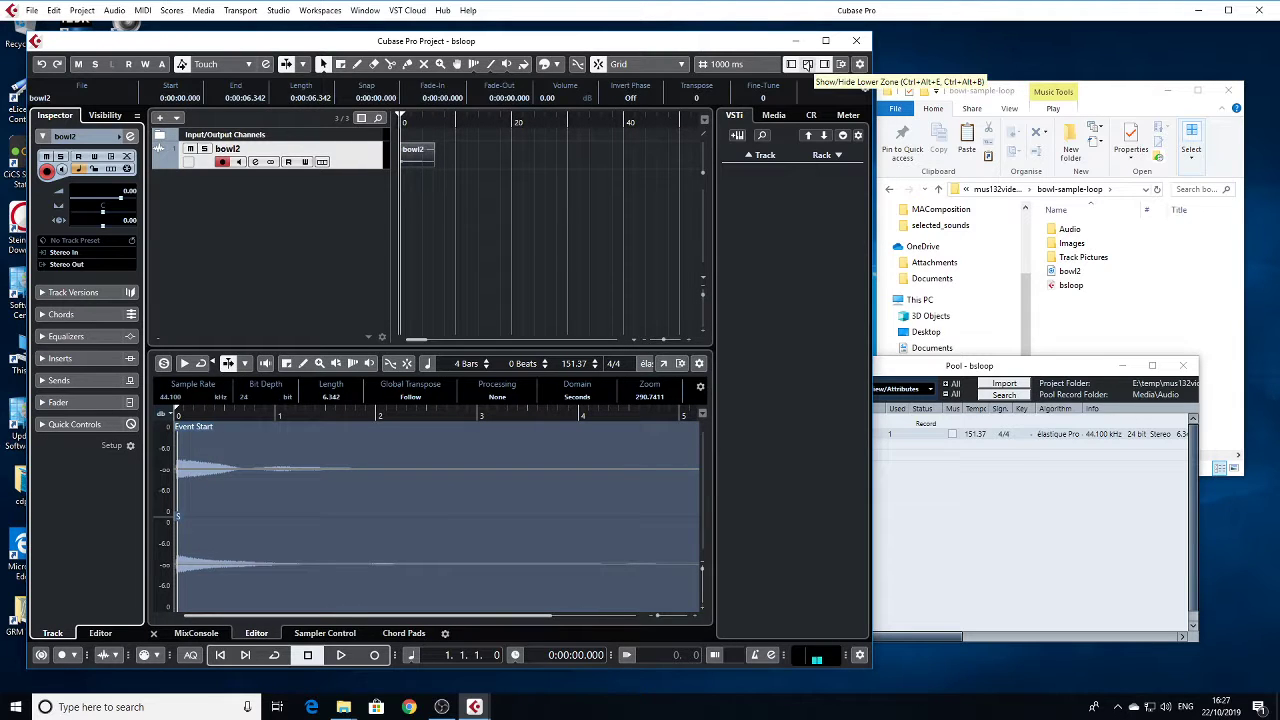
click(808, 64)
click(808, 65)
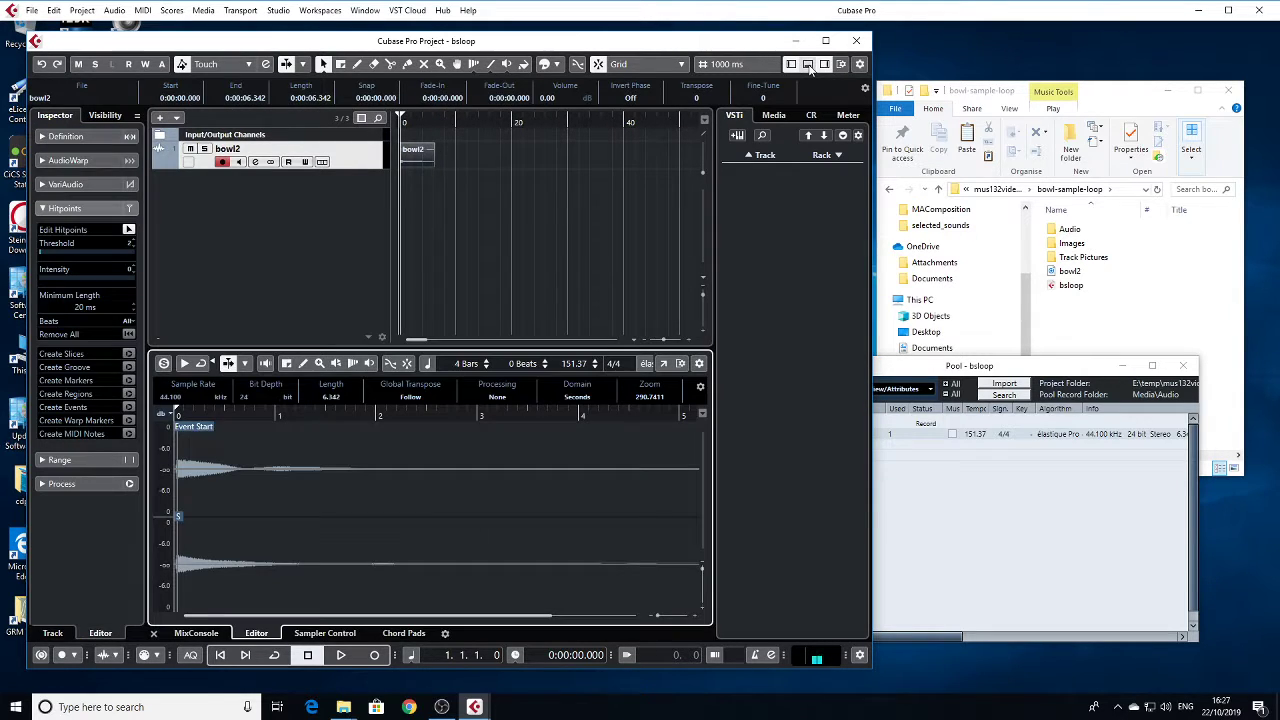
click(824, 64)
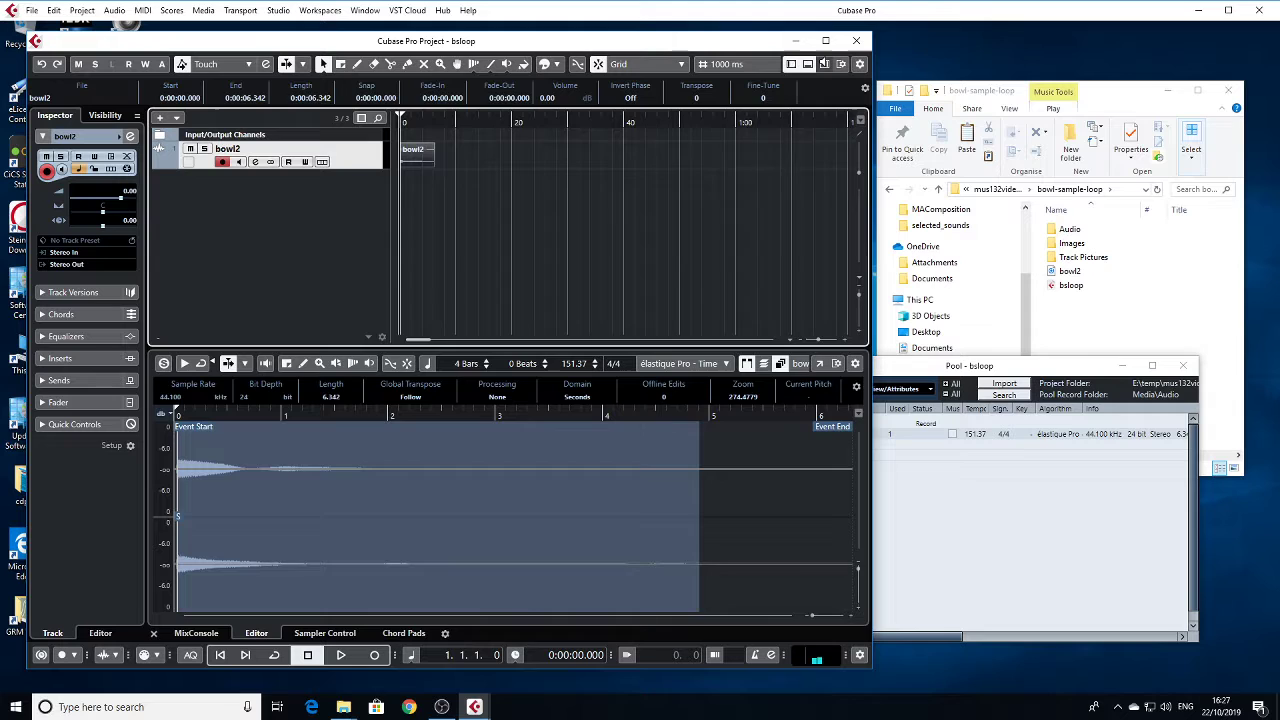
click(824, 64)
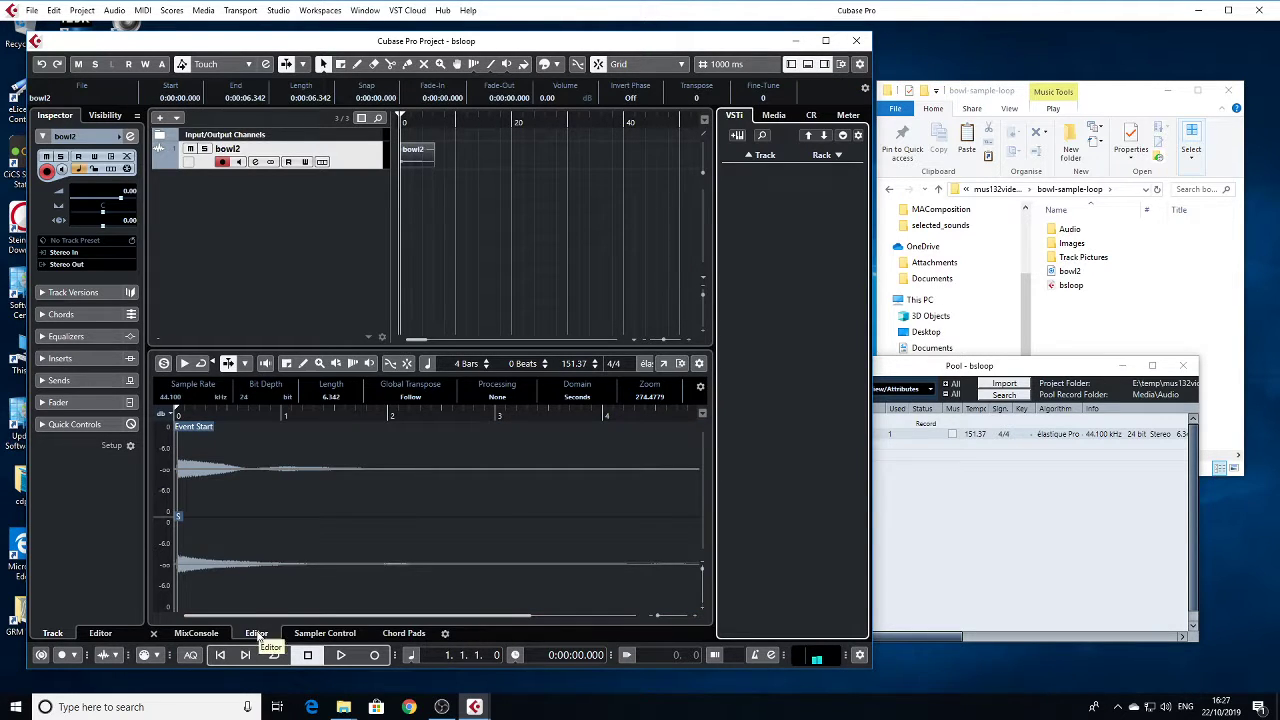
click(194, 636)
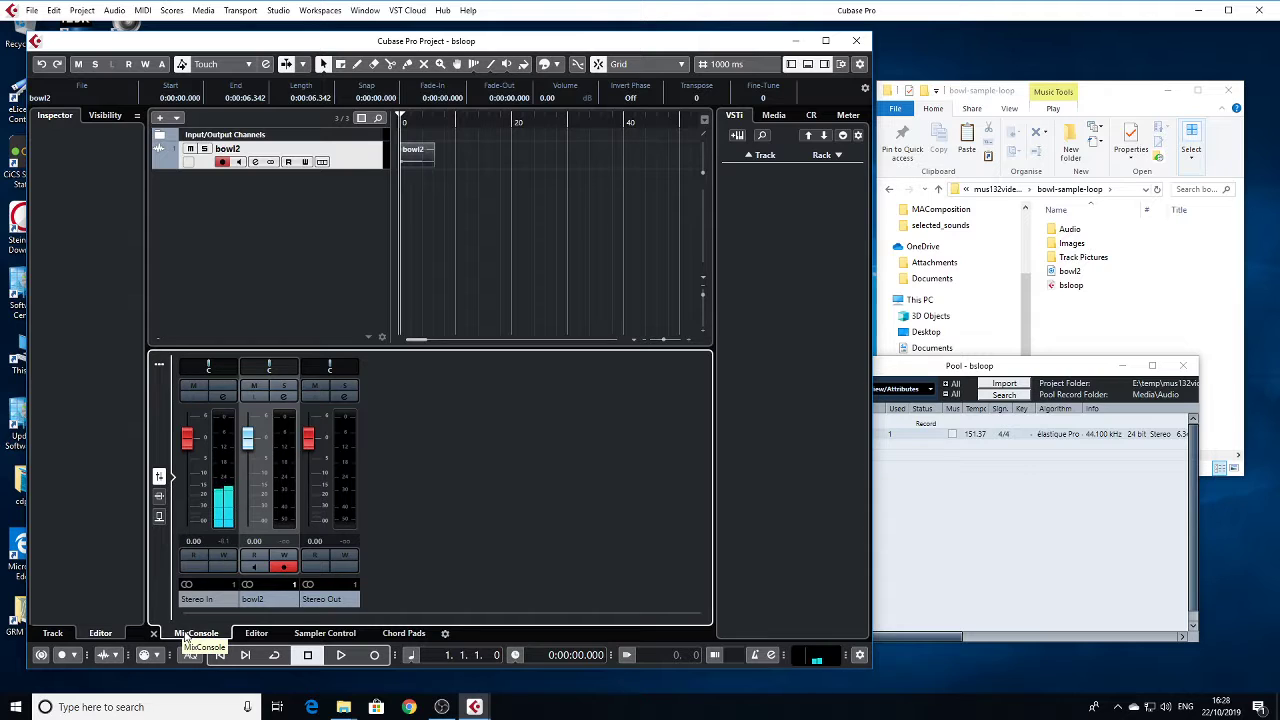
click(255, 636)
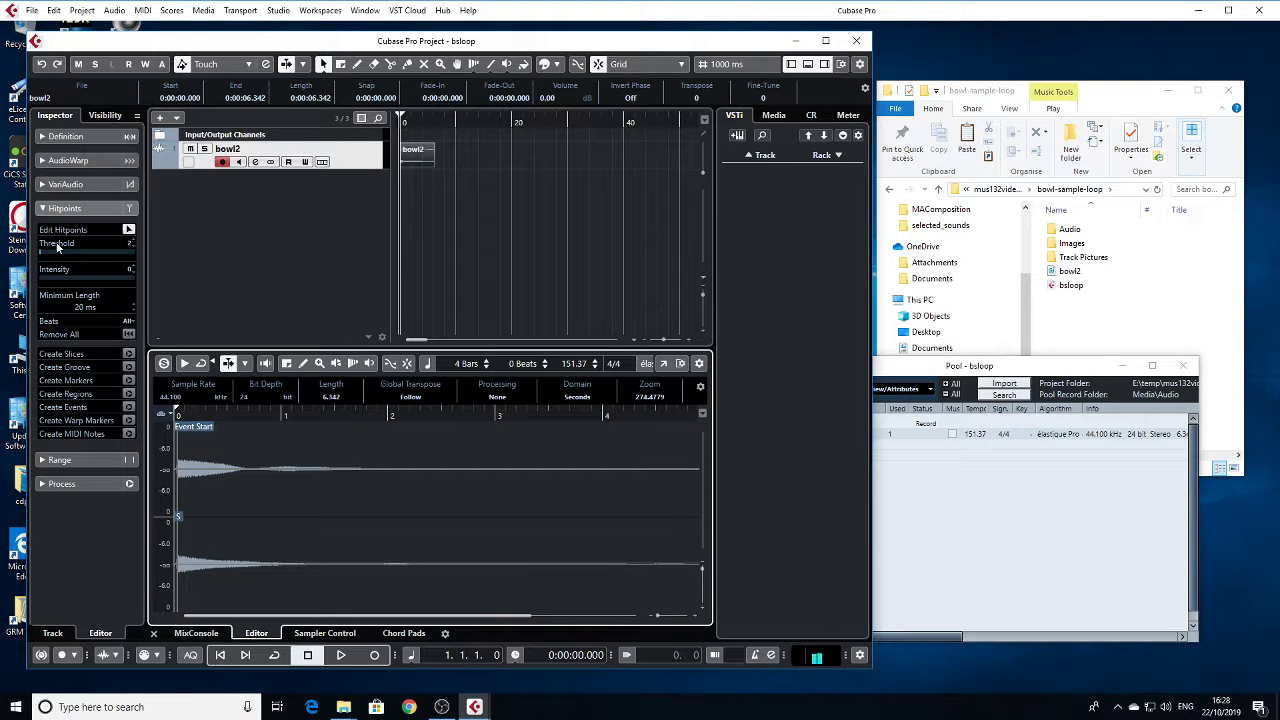
click(322, 634)
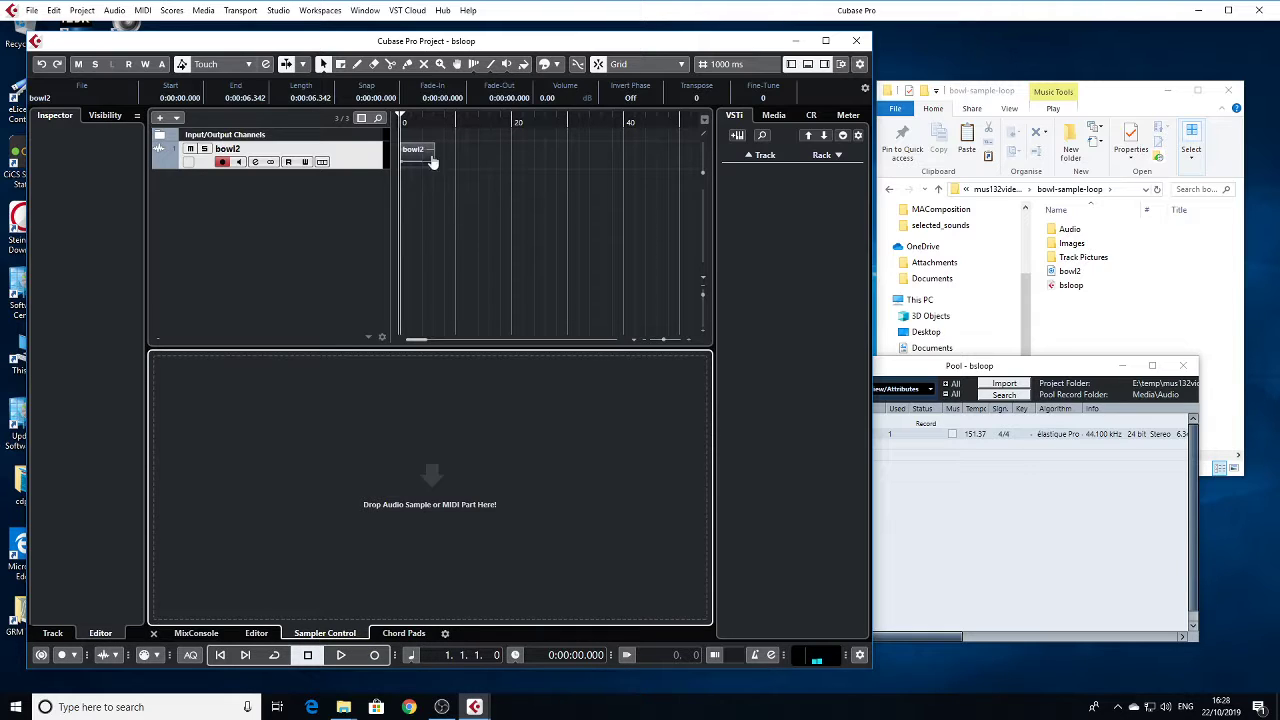
Step: Play the project, then drop the bowl2 event into Sampler Control, loading it at root key C3
key(space)
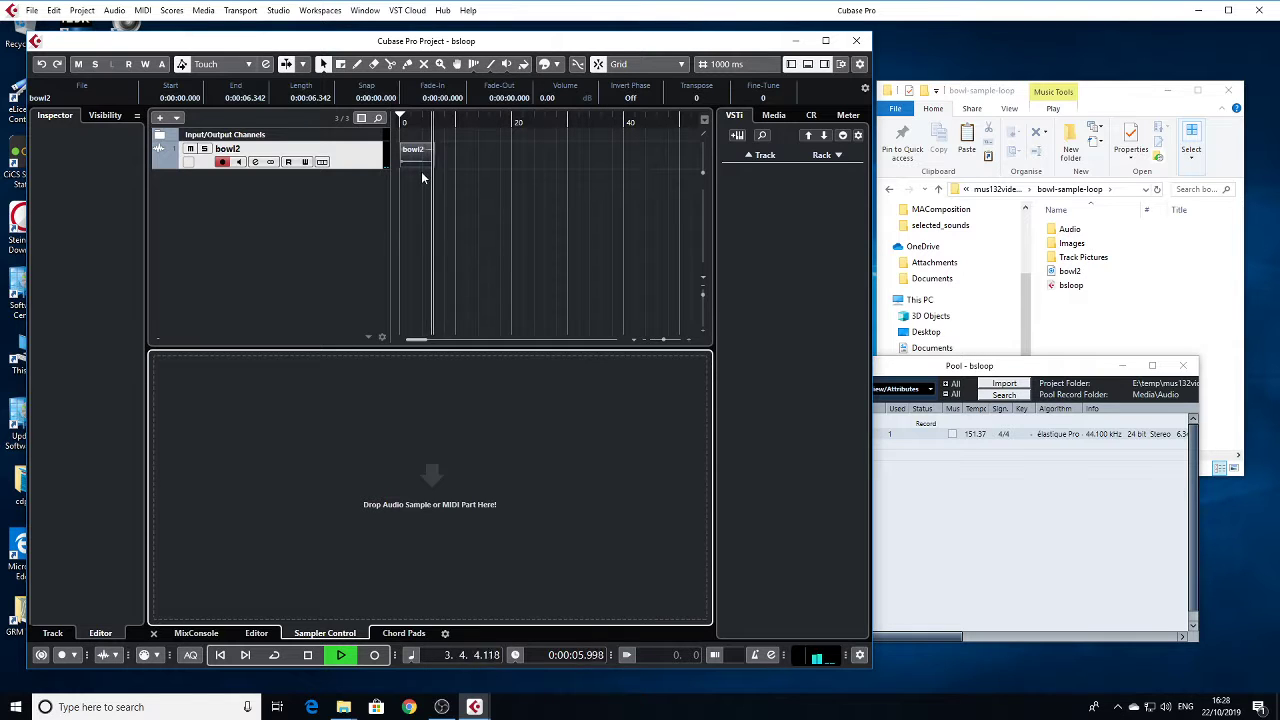
key(space)
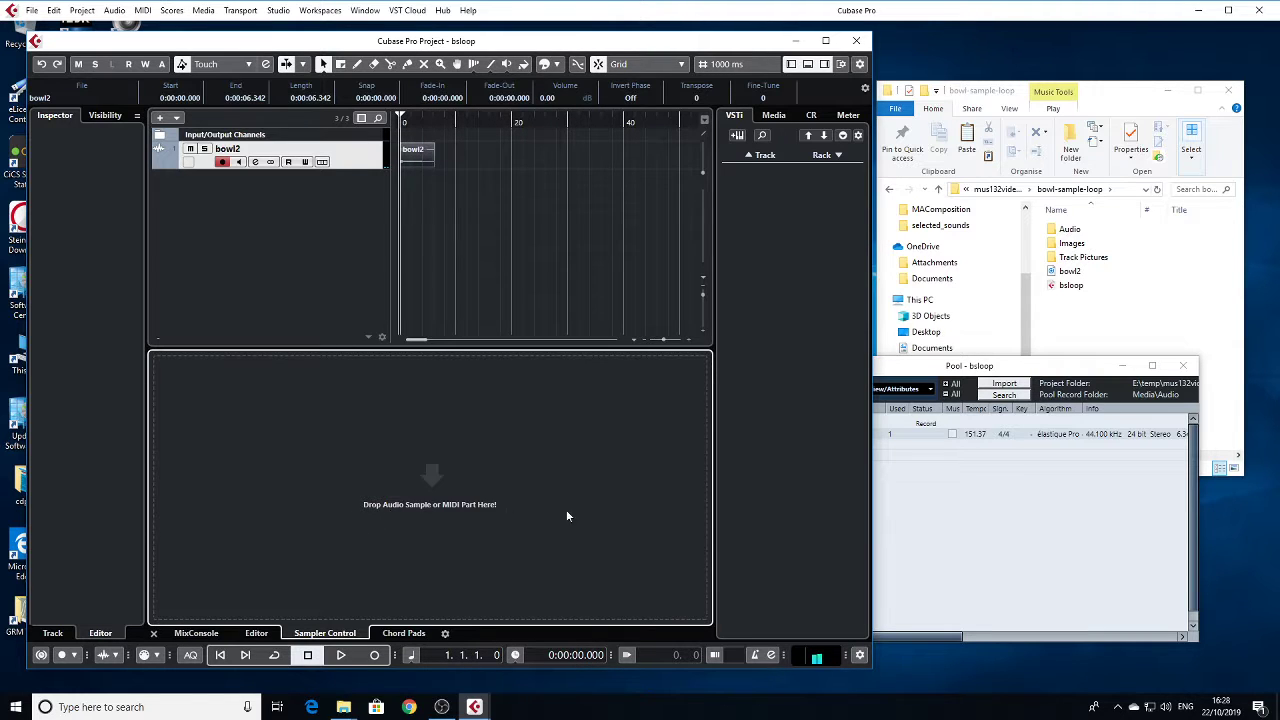
drag(413, 157, 381, 497)
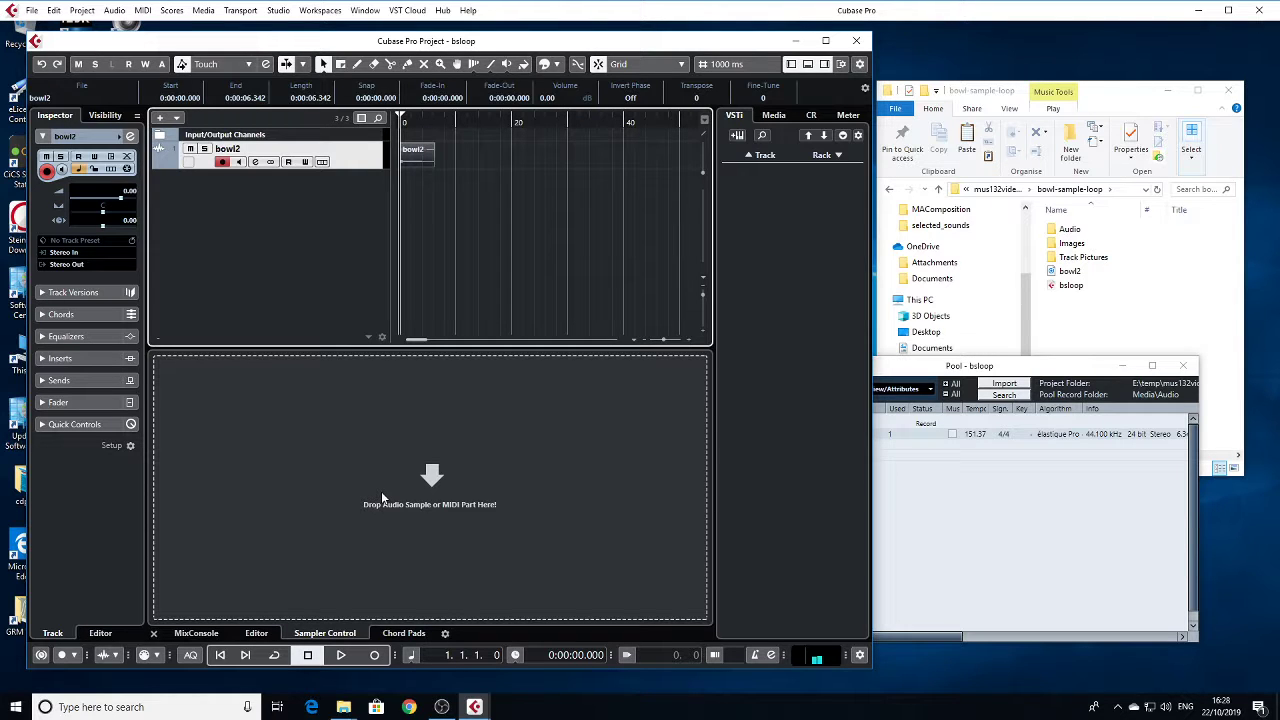
drag(381, 497, 382, 497)
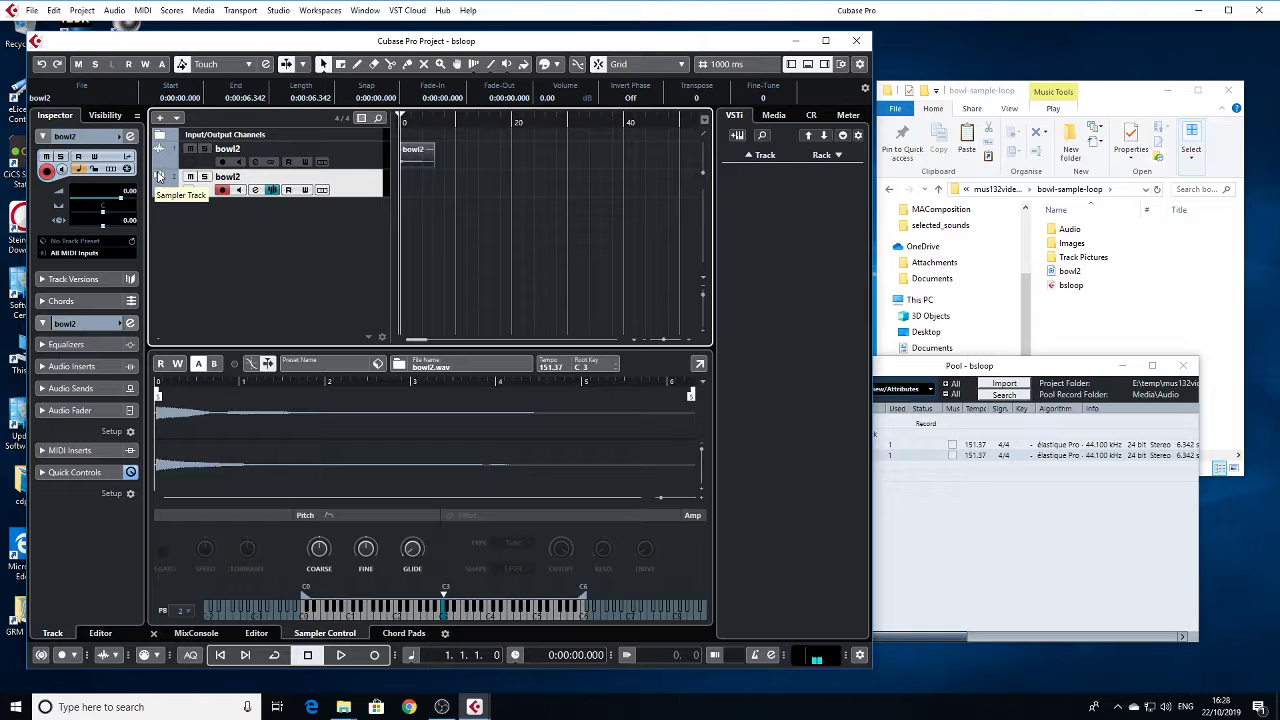
Step: Mute the original bowl2 audio track with its M button
click(189, 148)
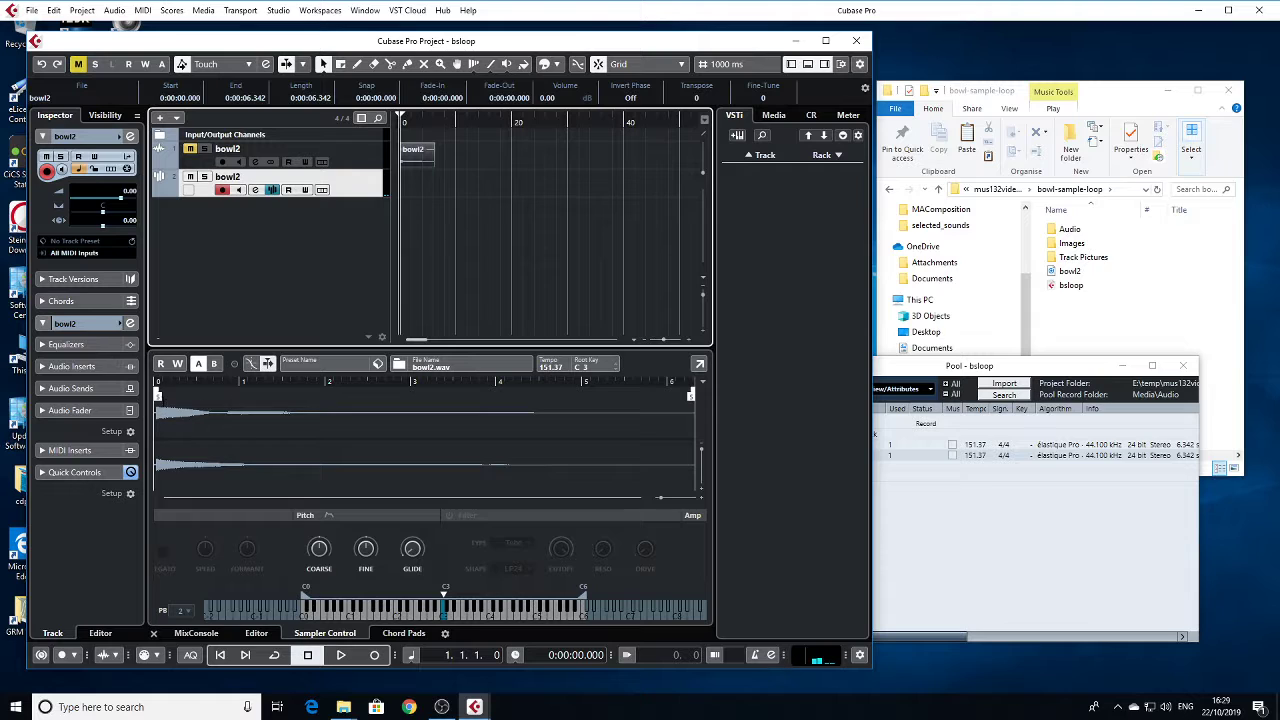
Step: Try a fade-in on the sampler's bowl2, set it back to zero, then widen the project window
click(162, 395)
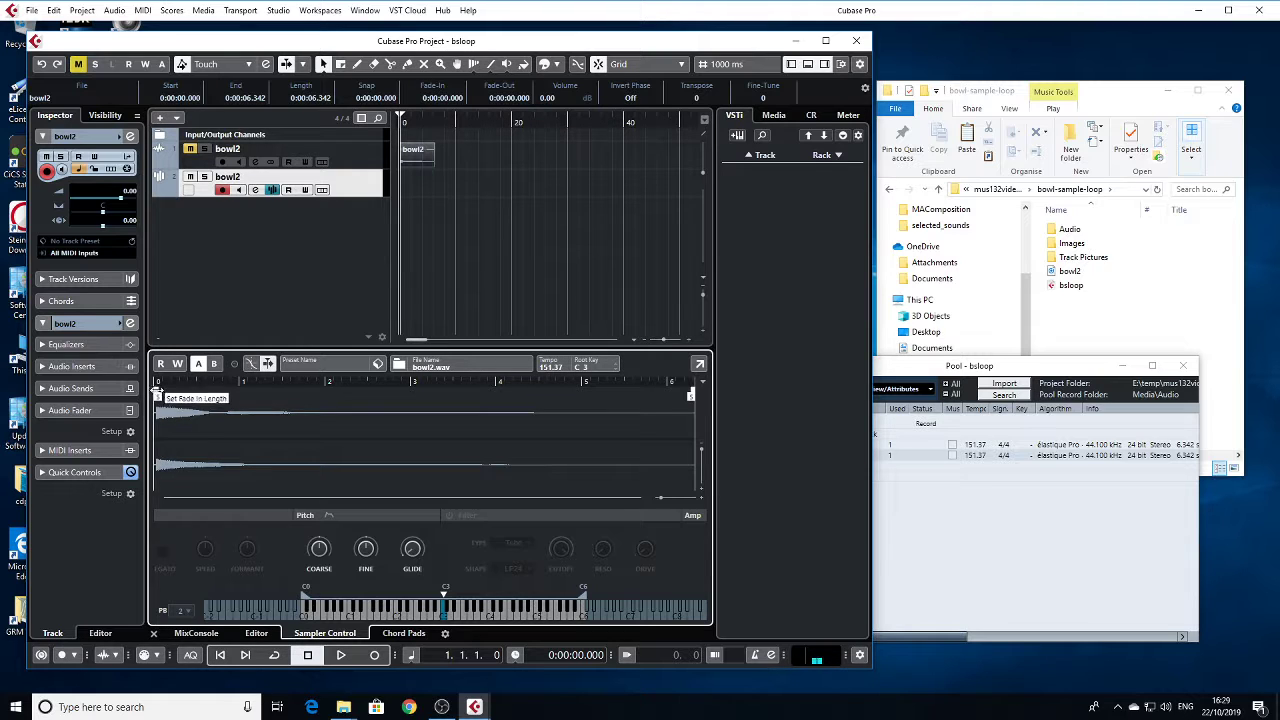
drag(157, 393, 180, 390)
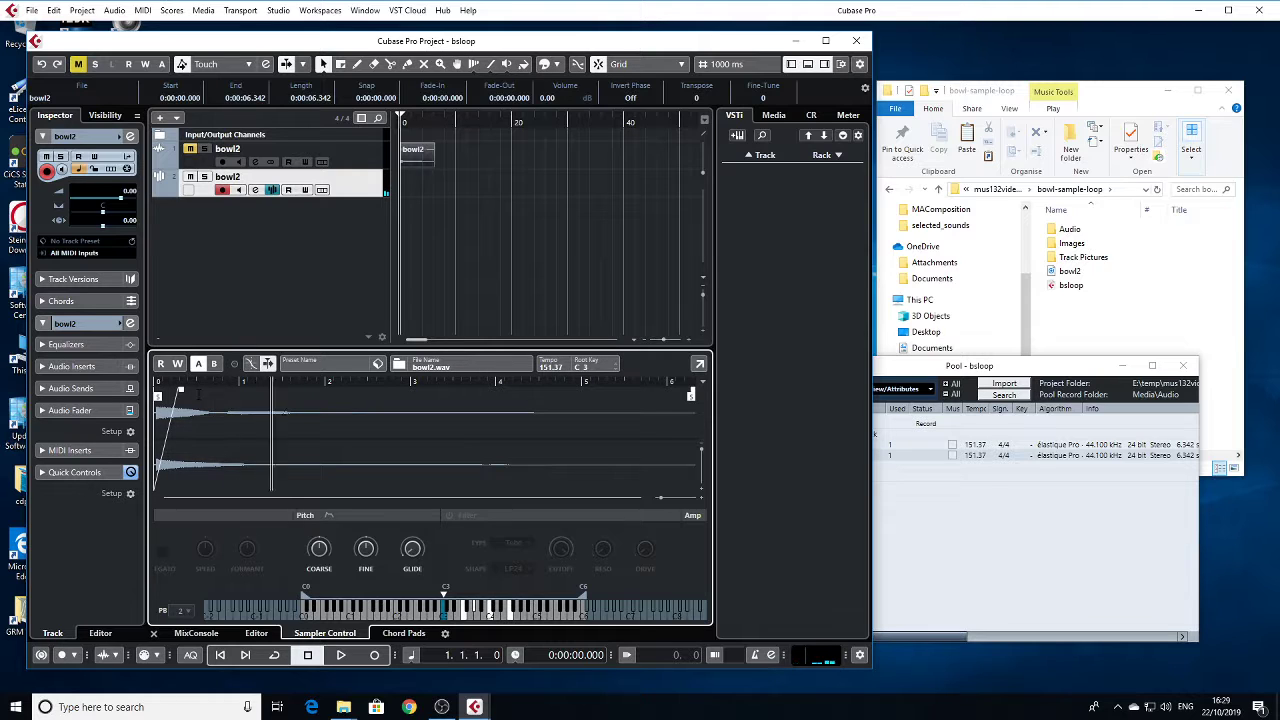
drag(182, 390, 157, 390)
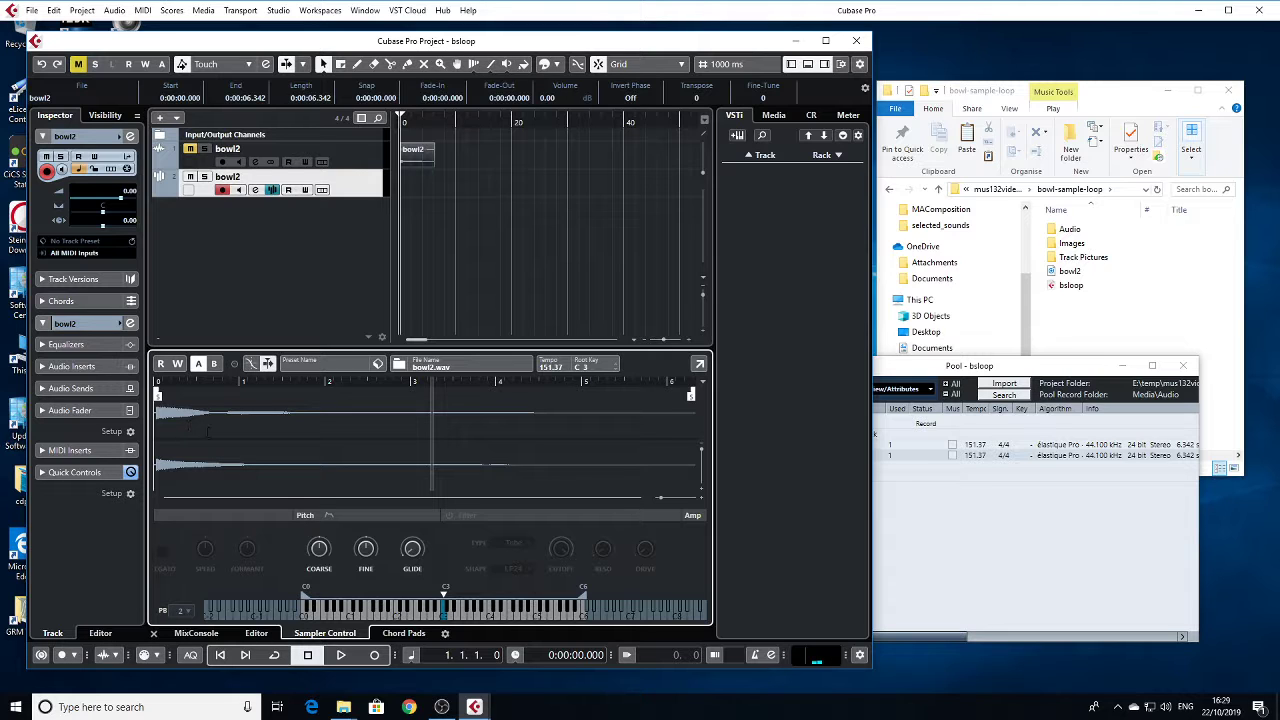
drag(873, 422, 1022, 422)
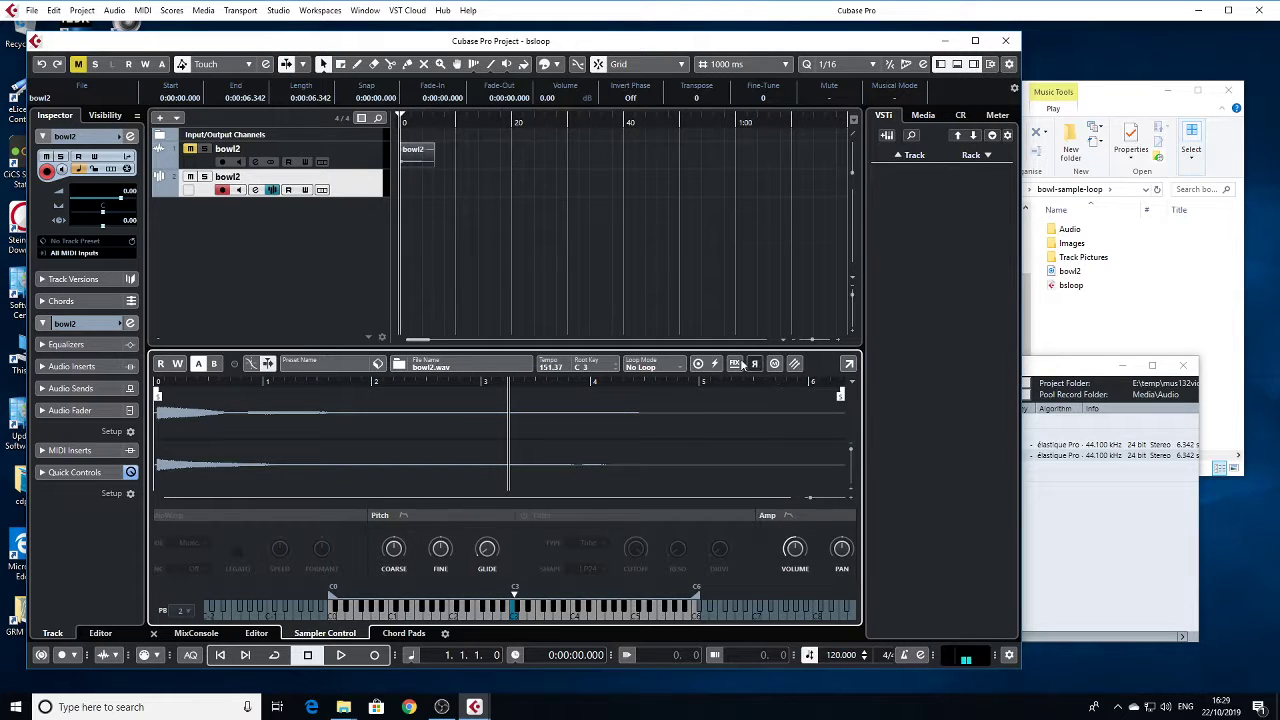
Step: Set loop mode to Continuous and mark a short sustain loop just after the bowl2 attack
click(647, 368)
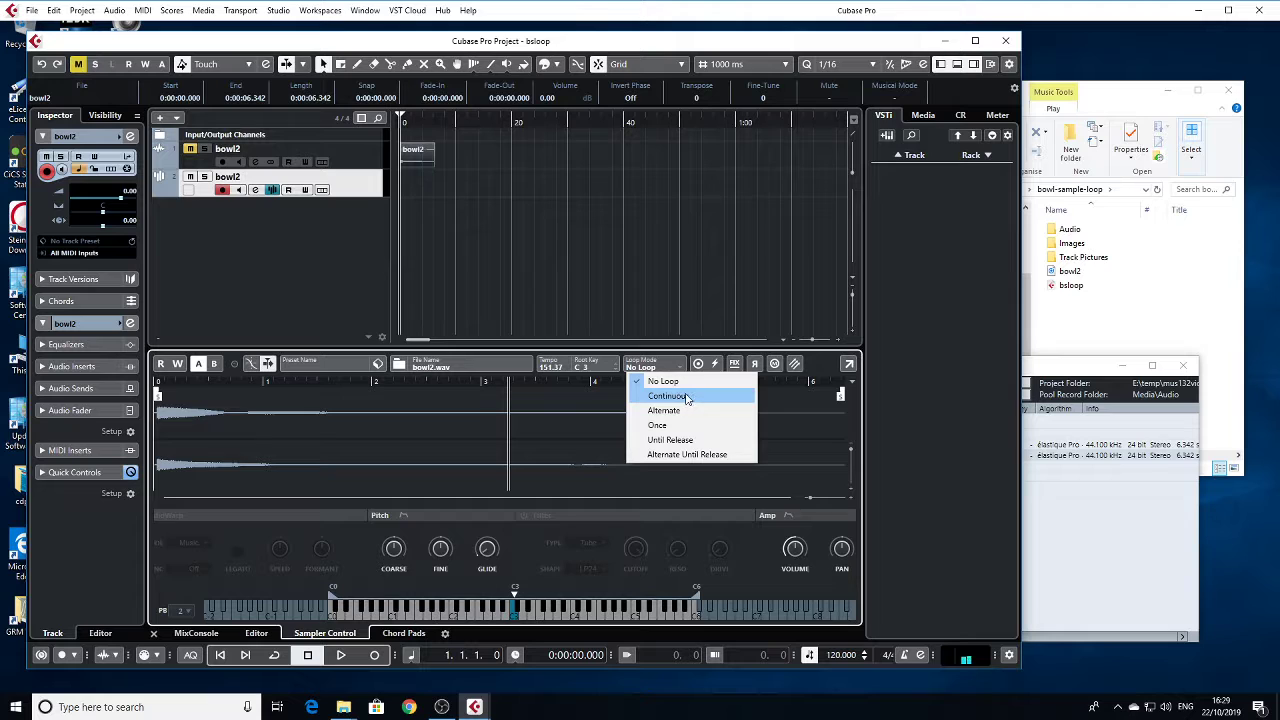
click(688, 398)
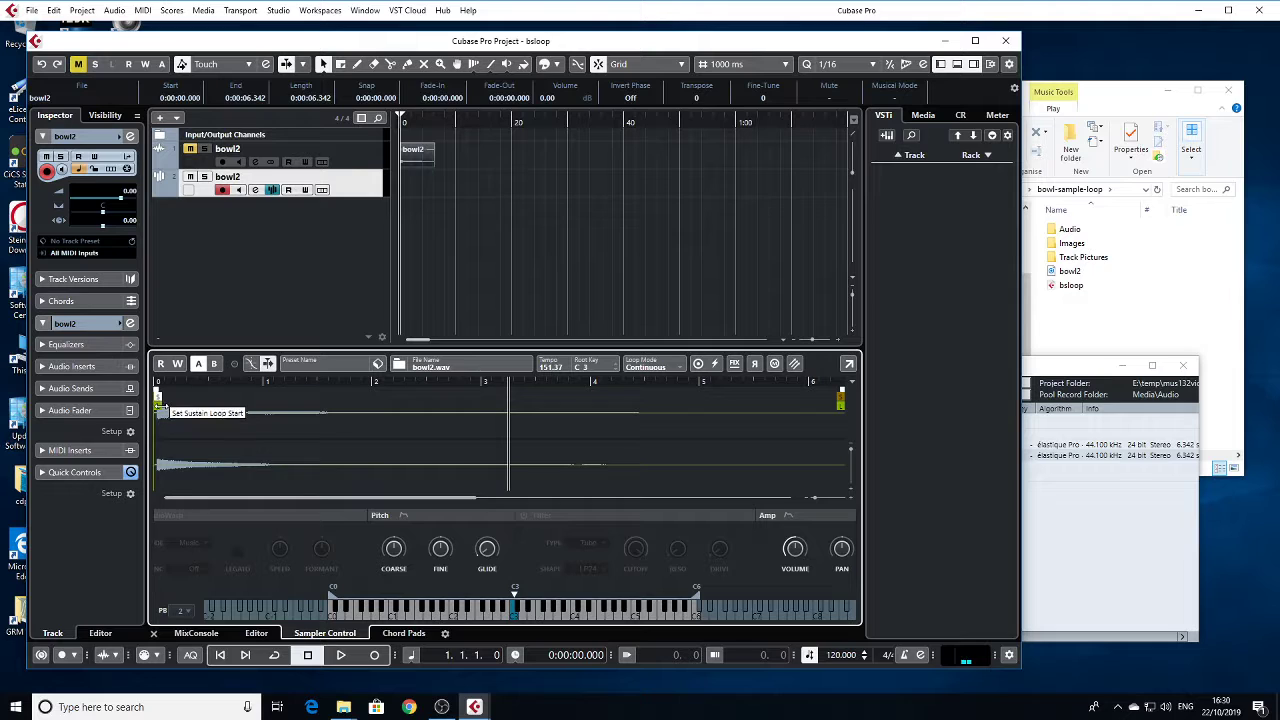
drag(157, 404, 181, 405)
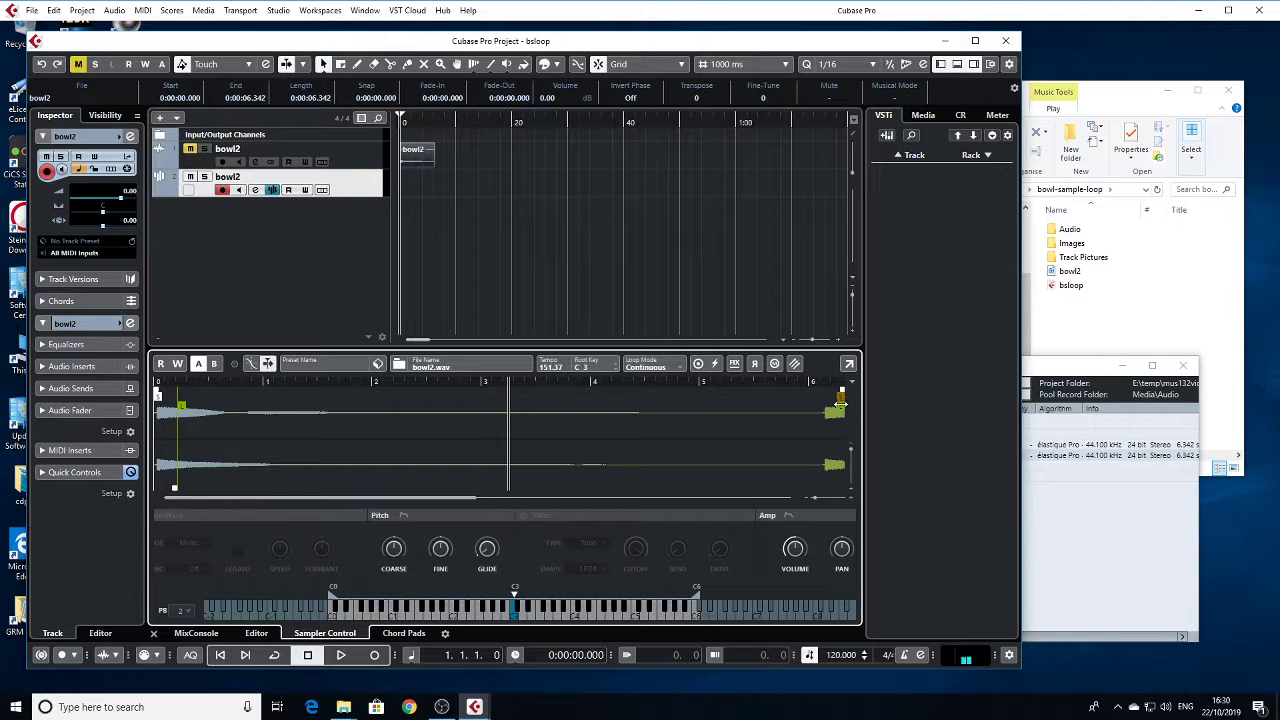
drag(840, 404, 231, 412)
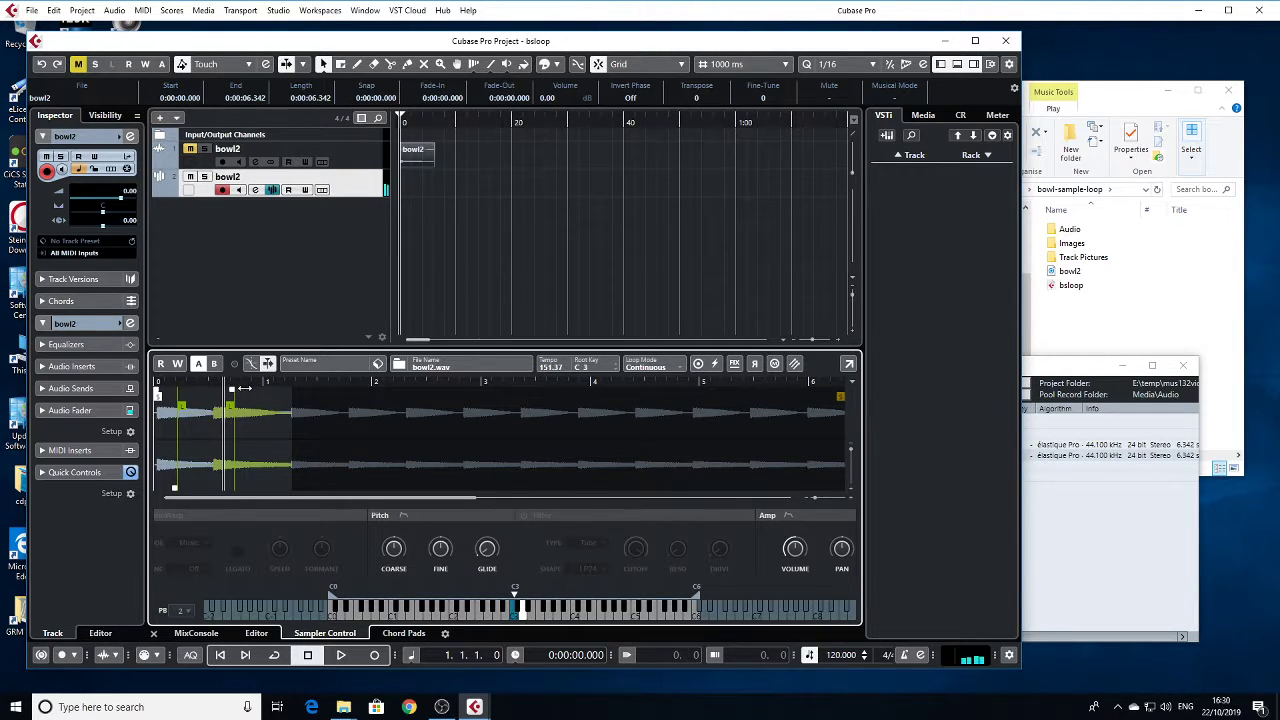
mouse_move(256, 389)
mouse_down()
mouse_move(236, 404)
mouse_move(857, 408)
mouse_up()
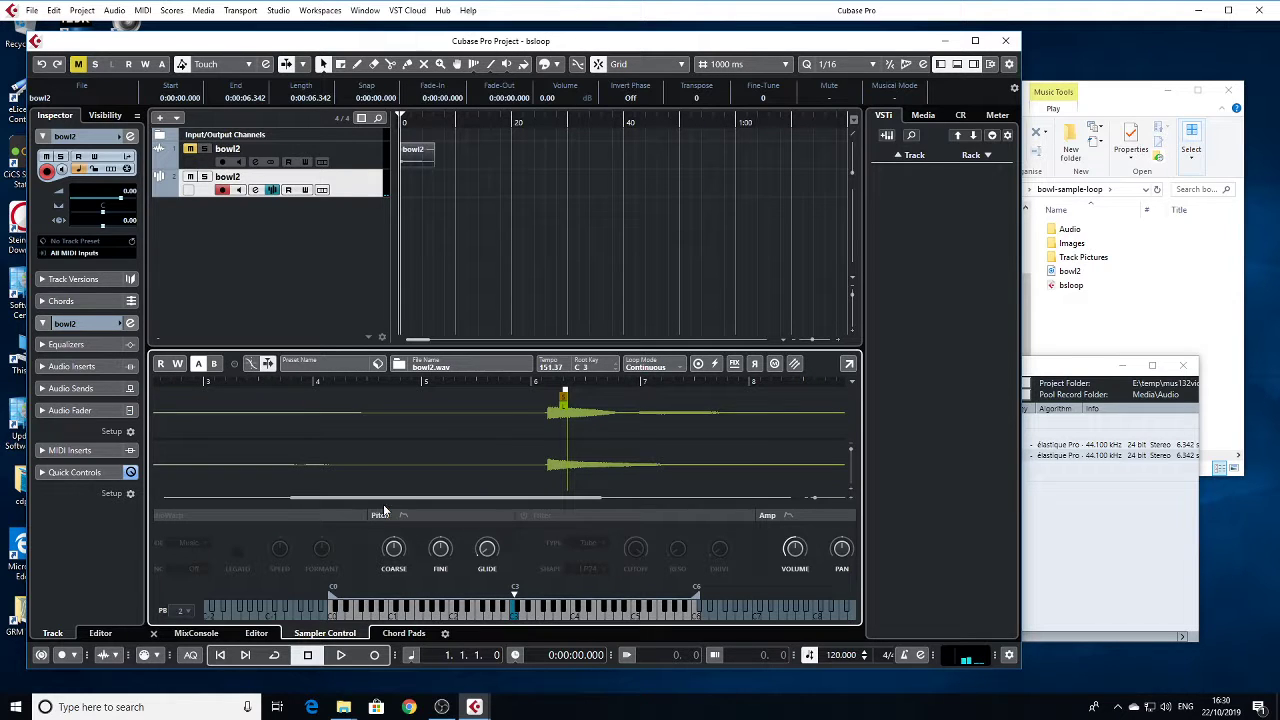
Step: Scroll back to the sample start and pull the sustain loop end close to it, then nudge it slightly later
drag(340, 497, 186, 500)
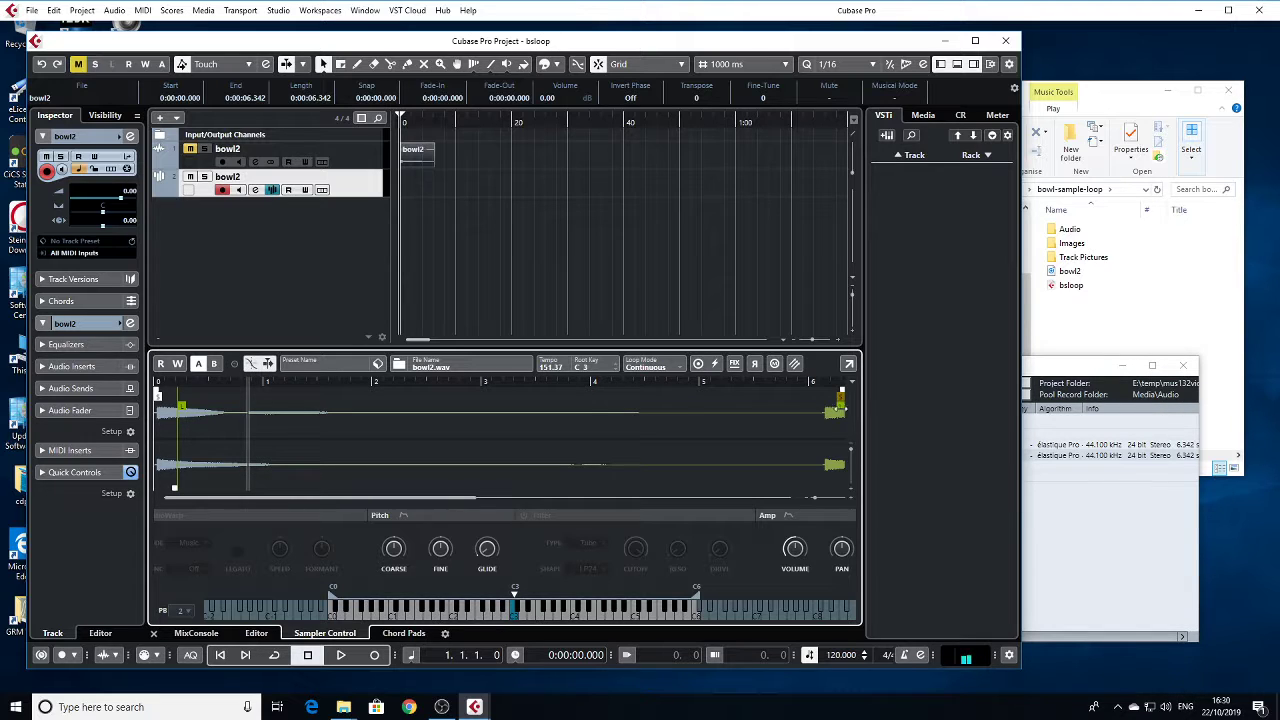
drag(838, 407, 224, 407)
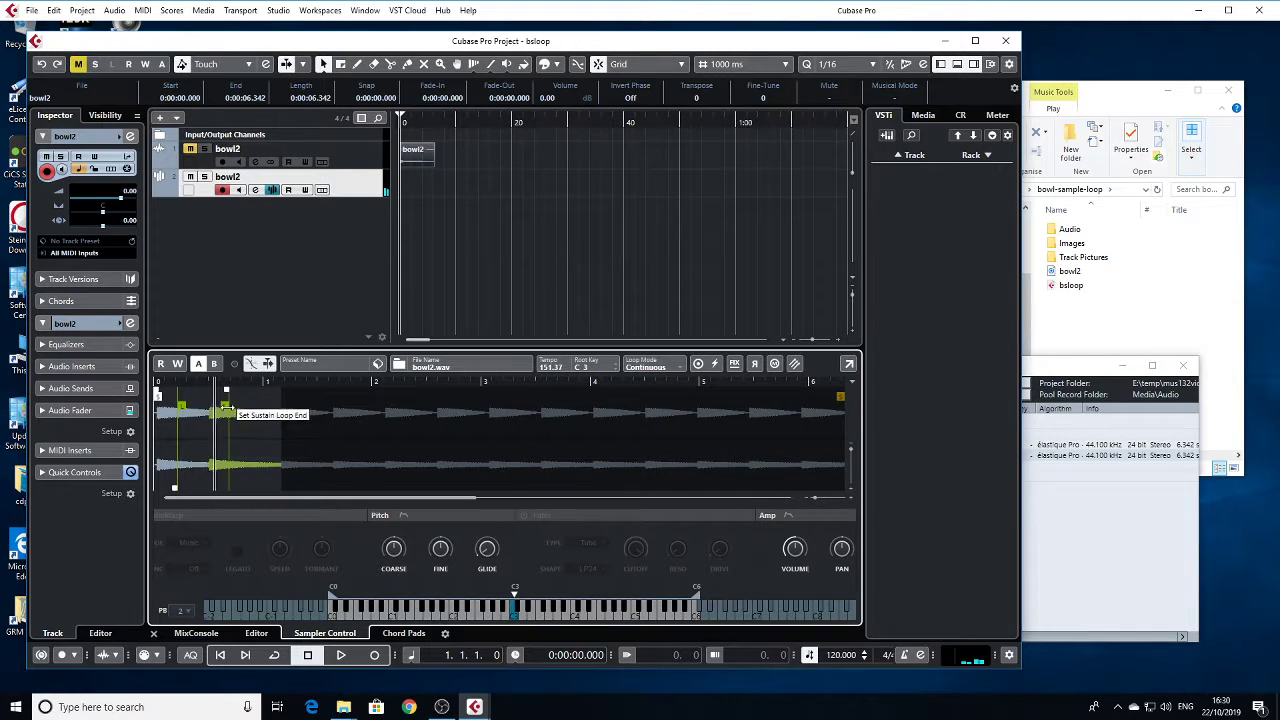
mouse_move(226, 407)
mouse_down()
mouse_move(228, 390)
mouse_move(212, 391)
mouse_move(240, 406)
mouse_move(222, 408)
mouse_move(249, 407)
mouse_move(228, 408)
mouse_up()
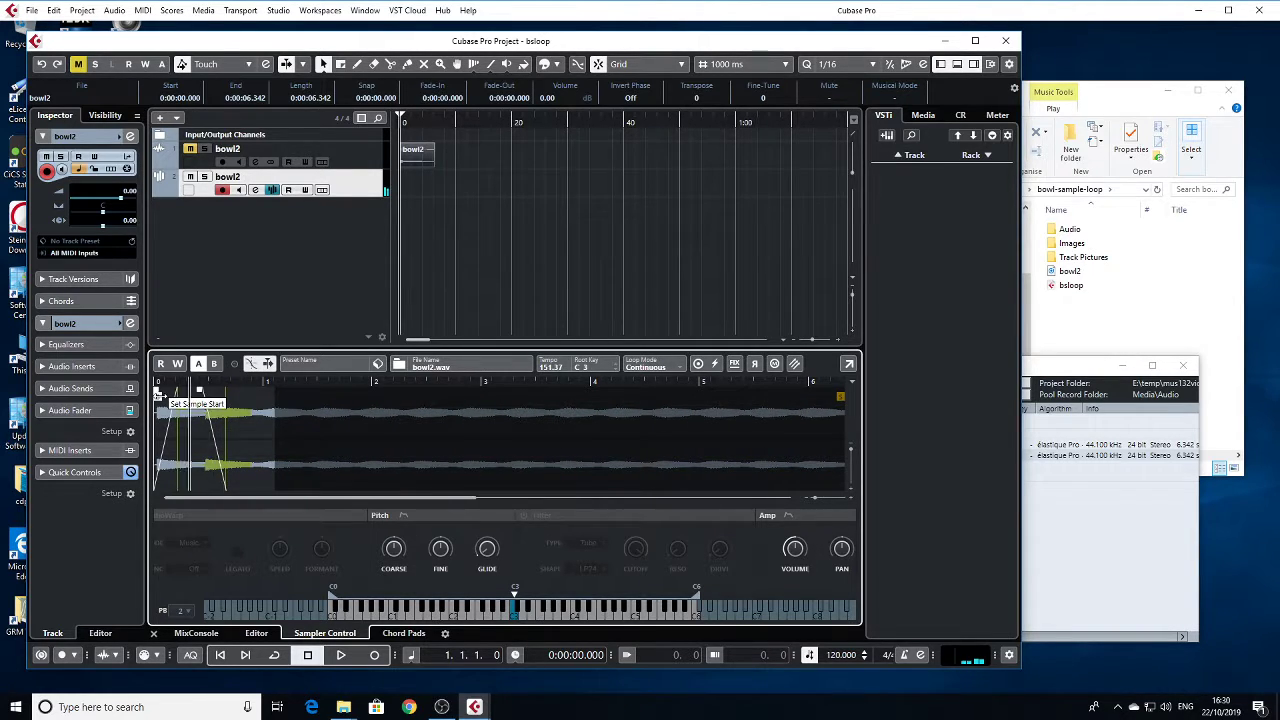
Step: Move the bowl2 sample start slightly later, and lengthen the sustain loop crossfade and the fade-in
mouse_move(157, 394)
mouse_down()
mouse_move(298, 410)
mouse_move(190, 408)
mouse_move(275, 408)
mouse_move(279, 391)
mouse_up()
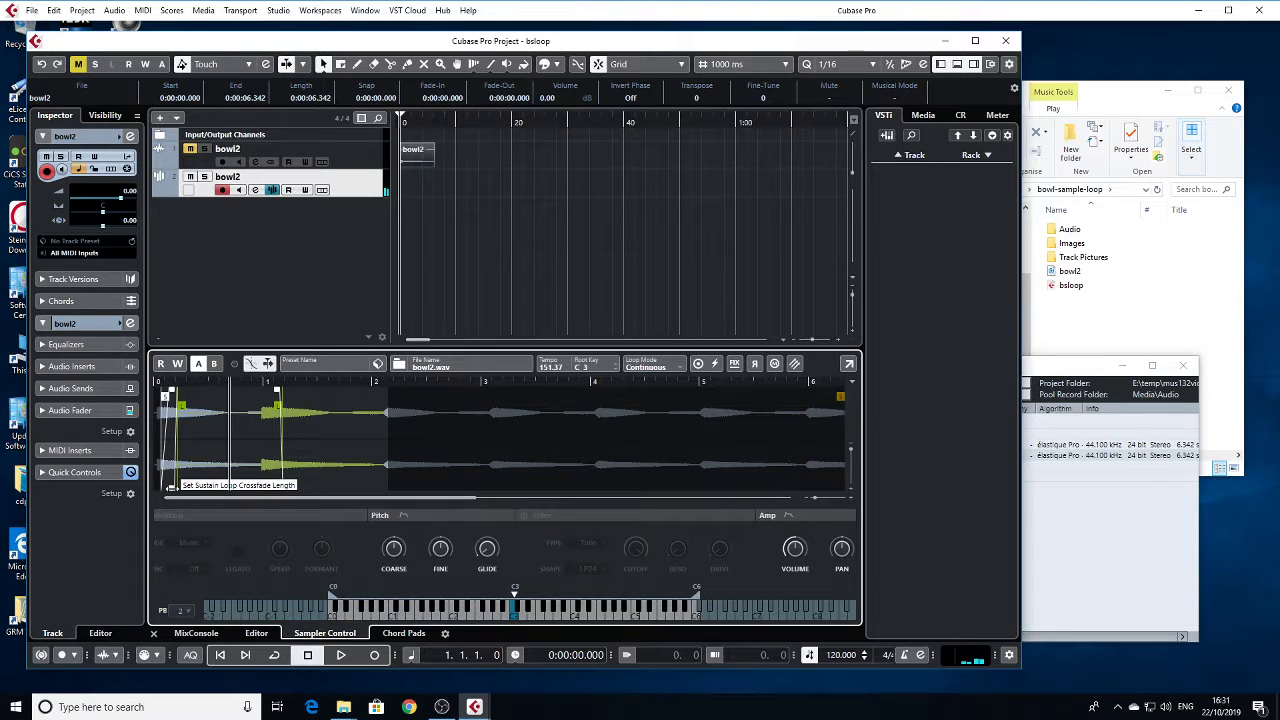
drag(170, 487, 126, 487)
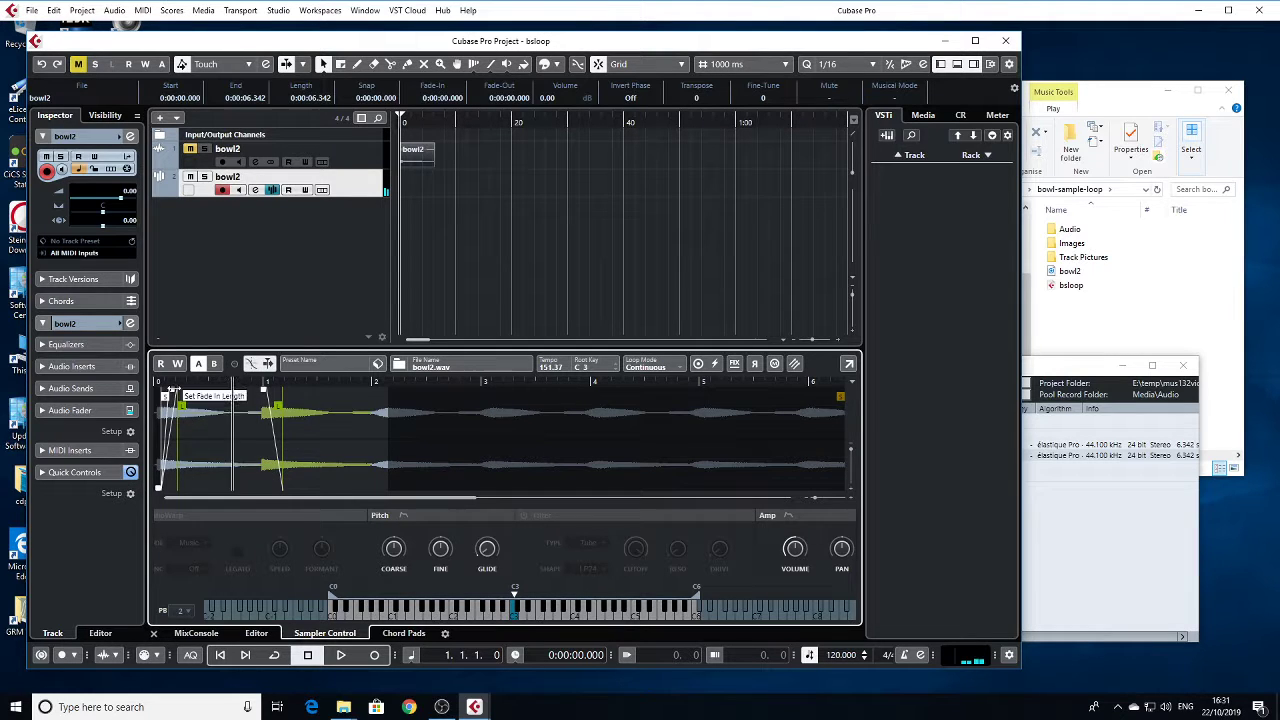
drag(172, 391, 212, 390)
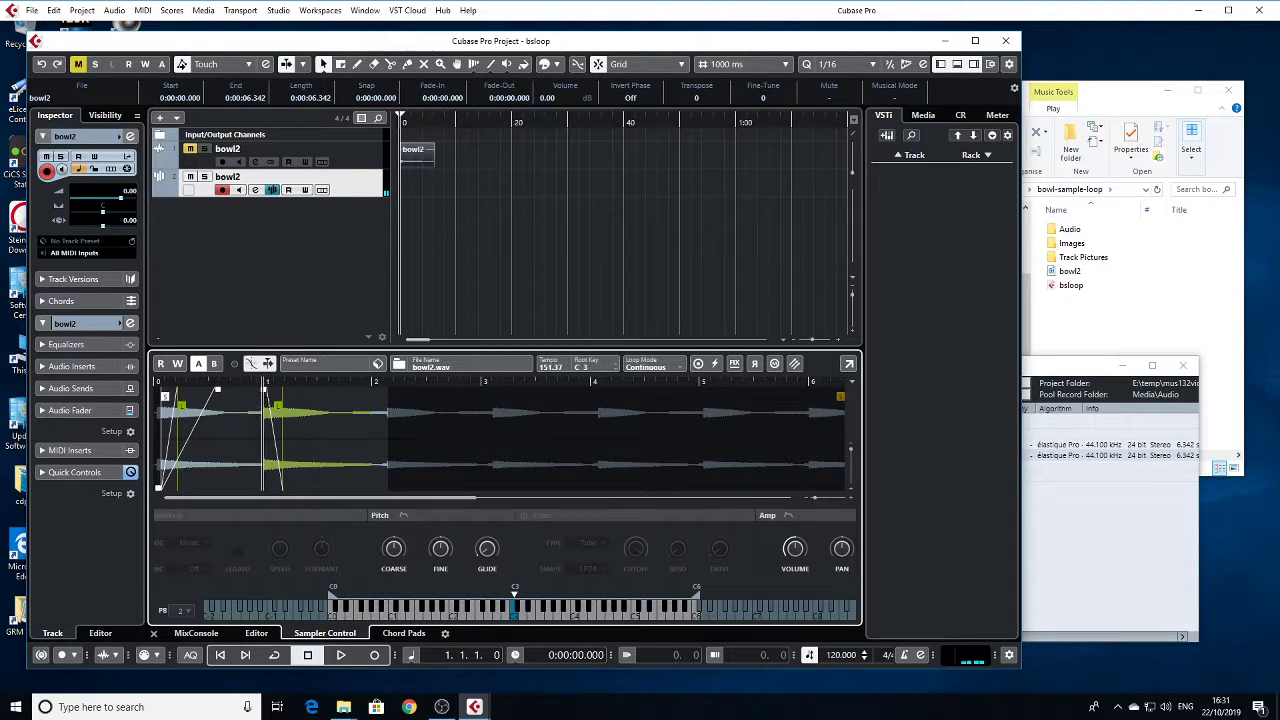
Step: Fine-tune the sustain loop end, finally pulling it back close to the loop start
mouse_move(275, 408)
mouse_down()
mouse_move(248, 406)
mouse_move(271, 406)
mouse_up()
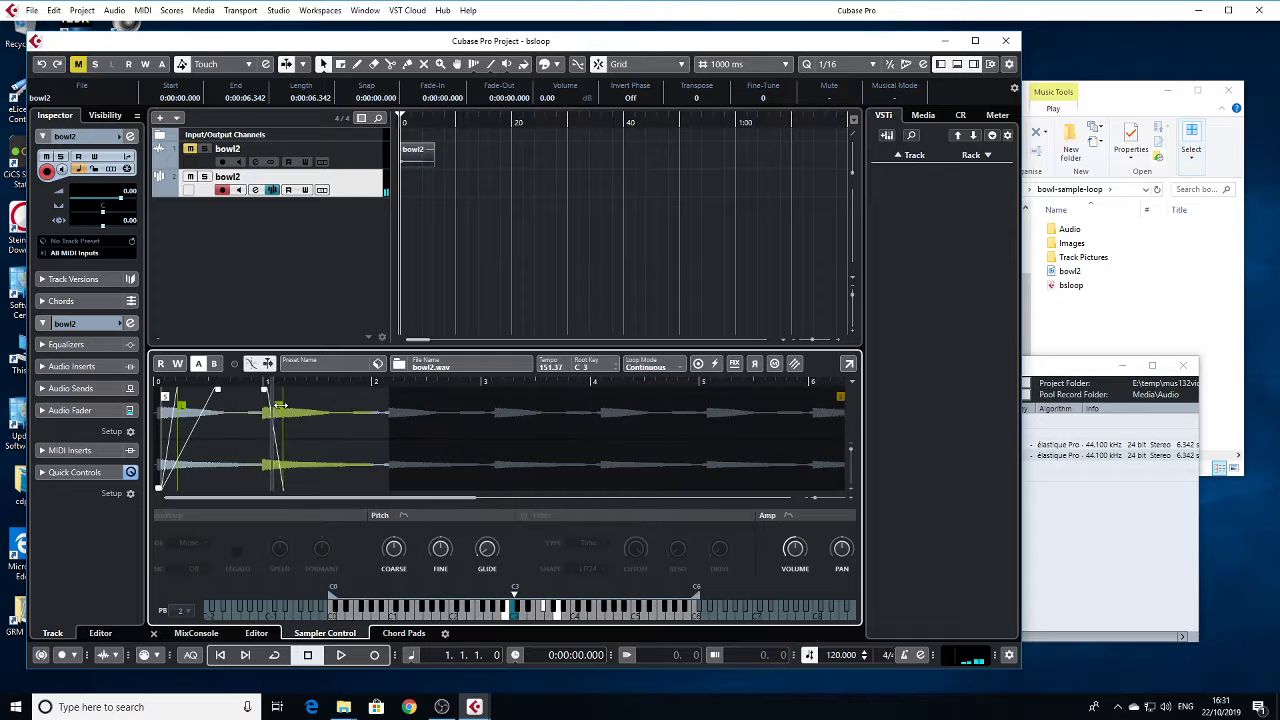
drag(270, 405, 307, 406)
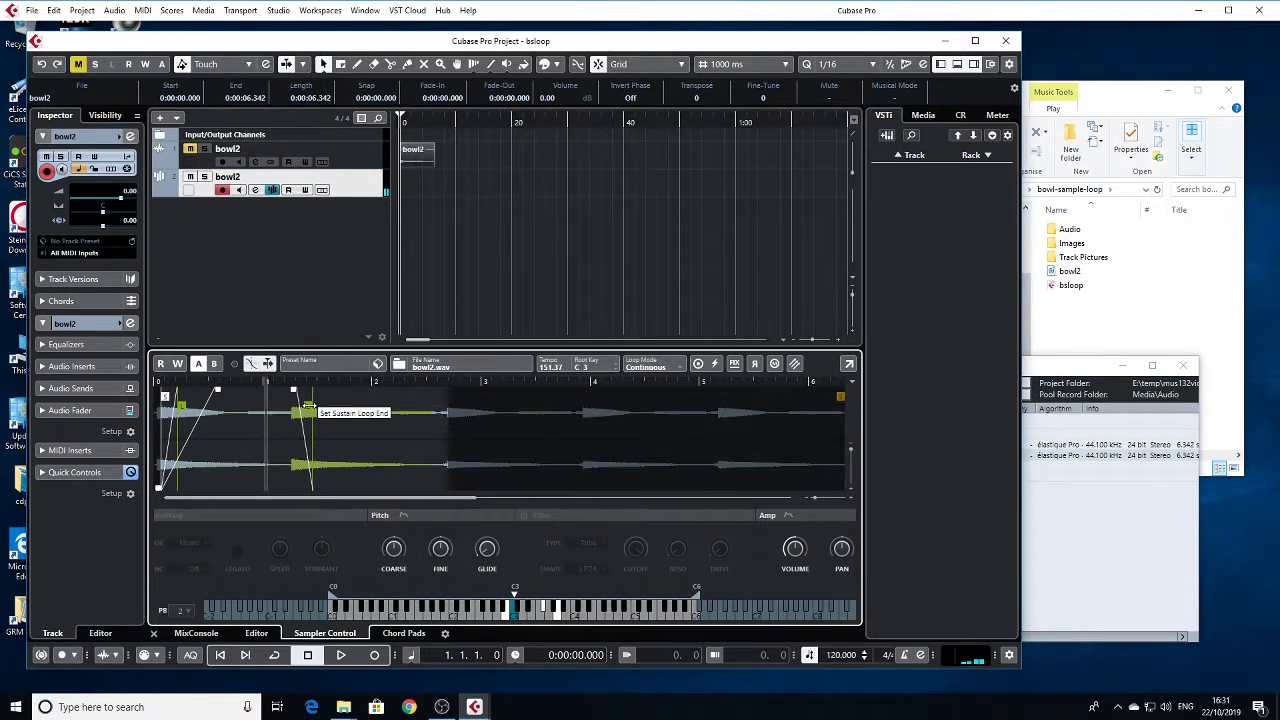
mouse_move(307, 406)
mouse_down()
mouse_move(205, 408)
mouse_move(190, 391)
mouse_up()
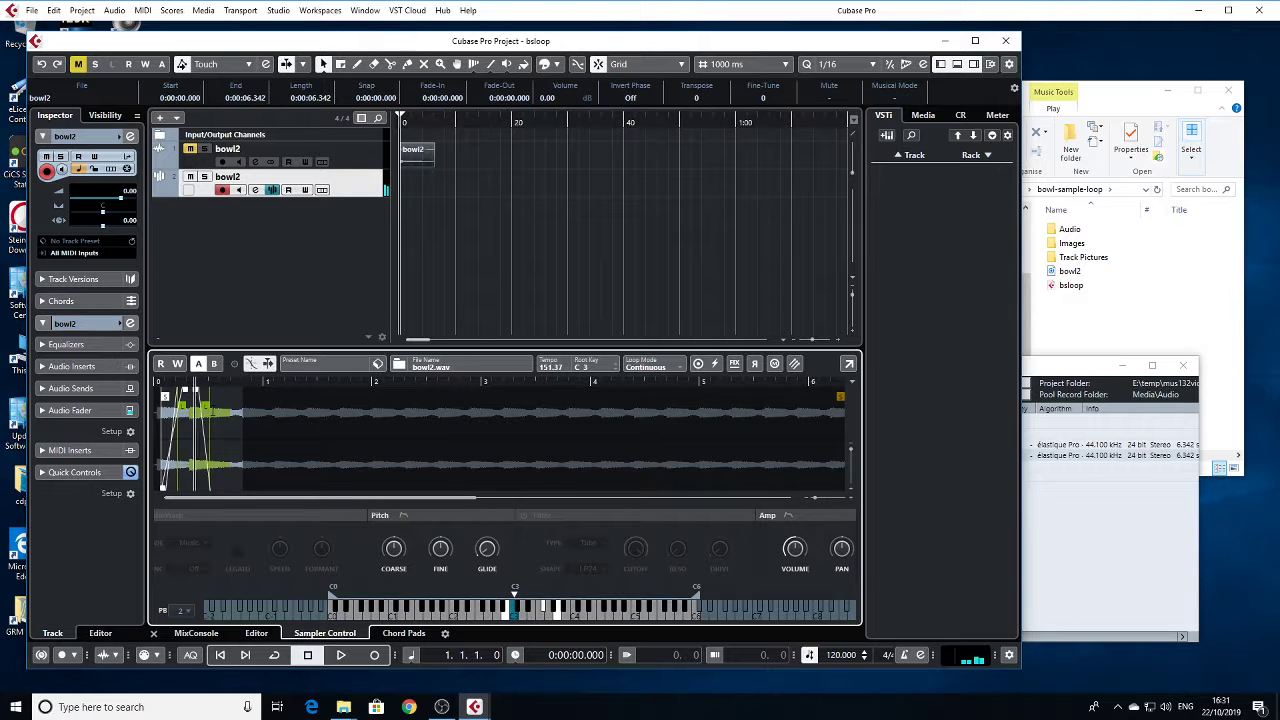
Step: Widen the short bowl2 sustain loop and shift the whole loop slightly later
drag(205, 408, 199, 390)
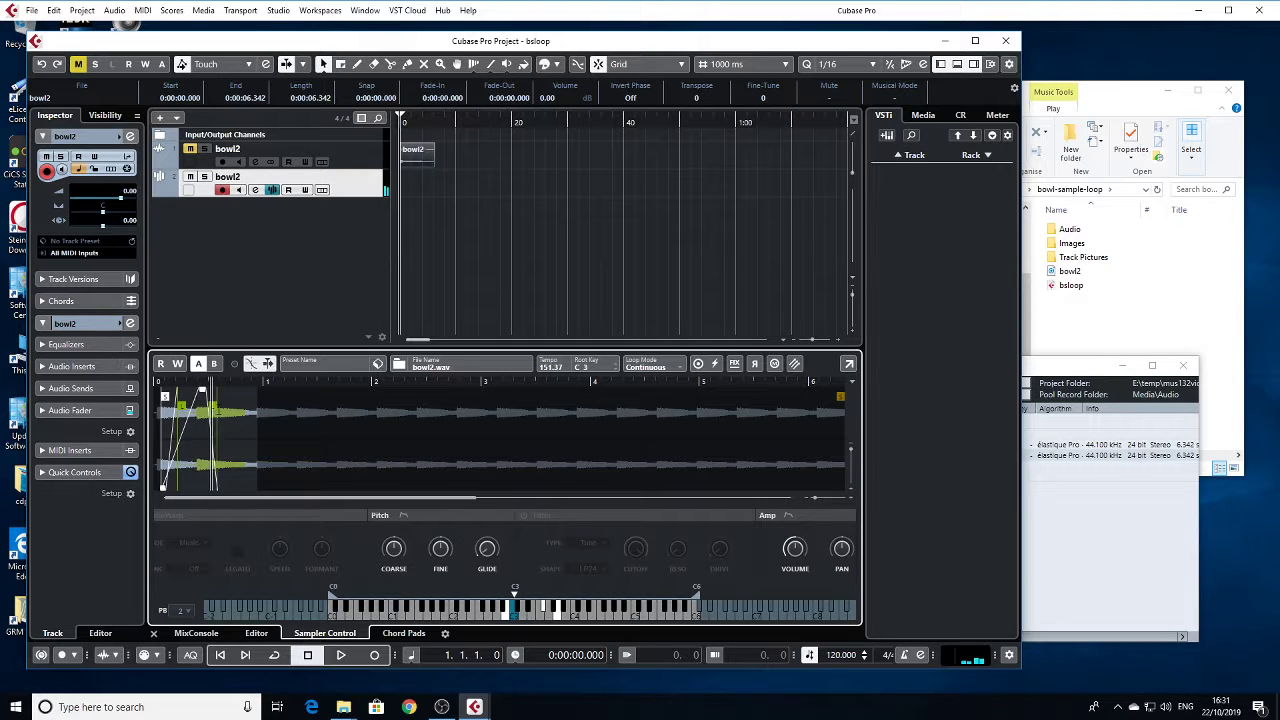
mouse_move(212, 410)
mouse_down()
mouse_move(229, 410)
mouse_move(205, 389)
mouse_up()
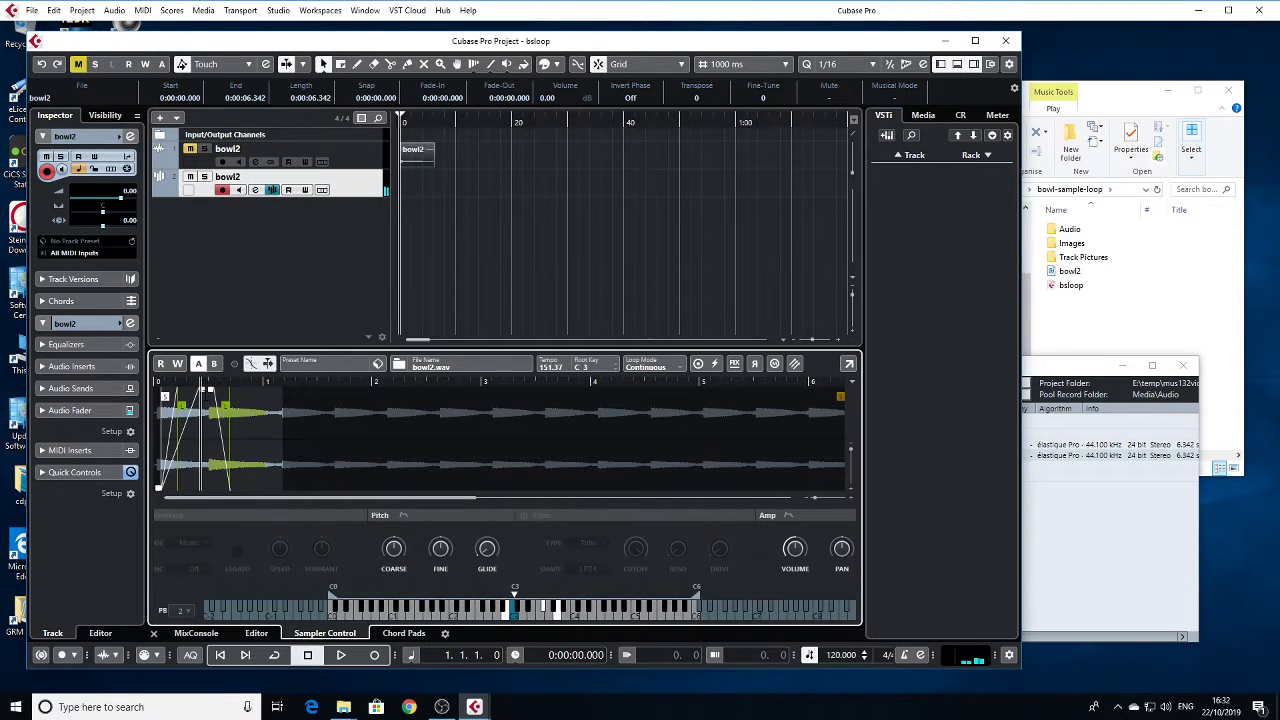
drag(211, 389, 229, 390)
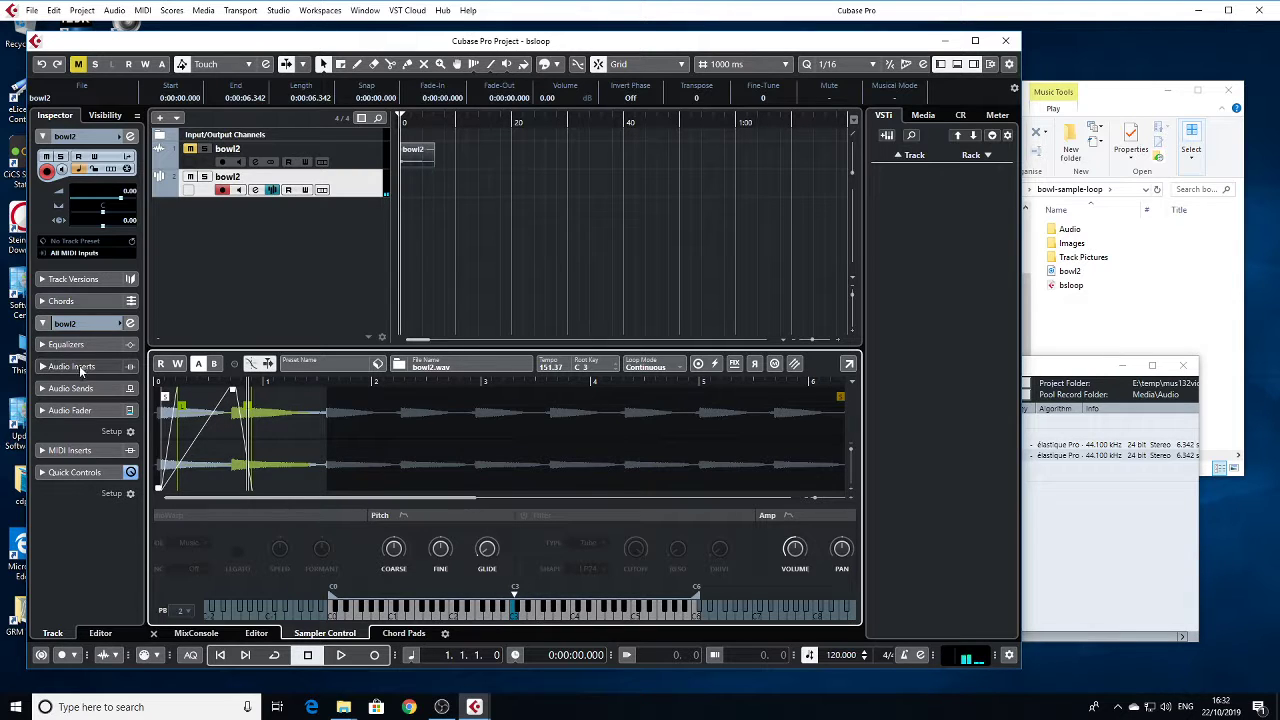
Step: Load RoomWorks from the Reverb category into insert slot 1 and set its reverb time to 2.30 s
click(44, 367)
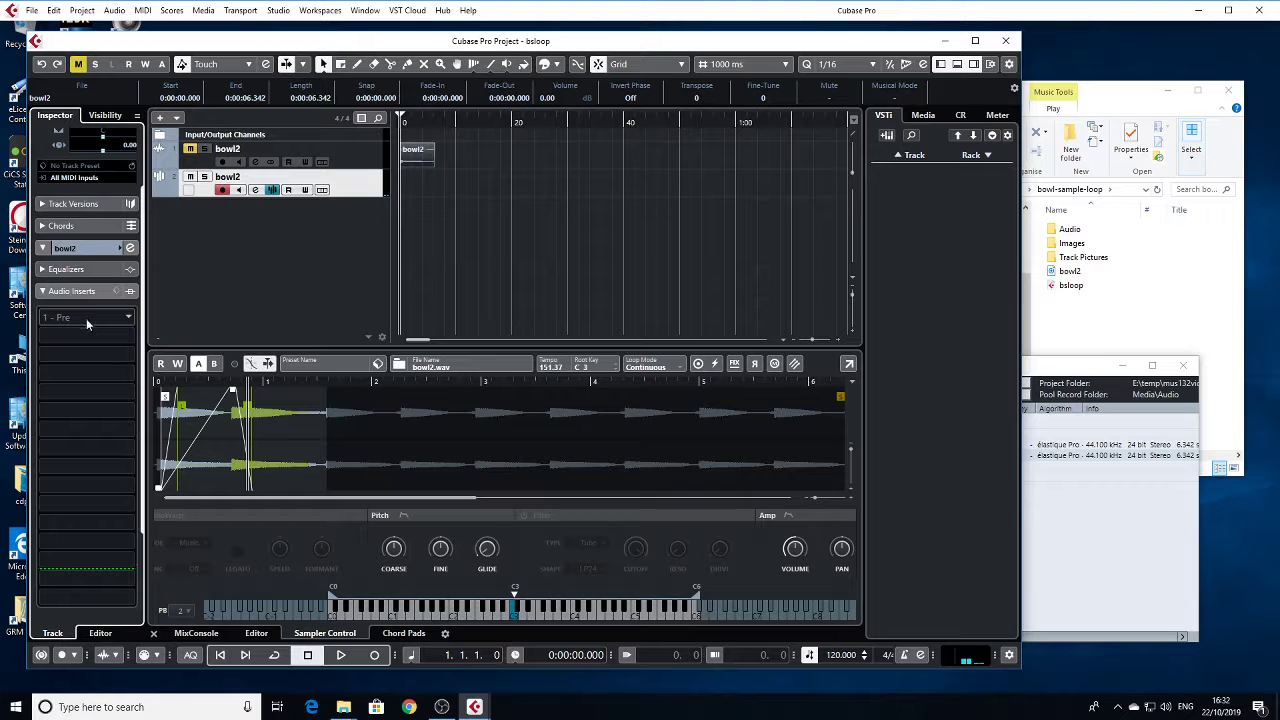
click(128, 339)
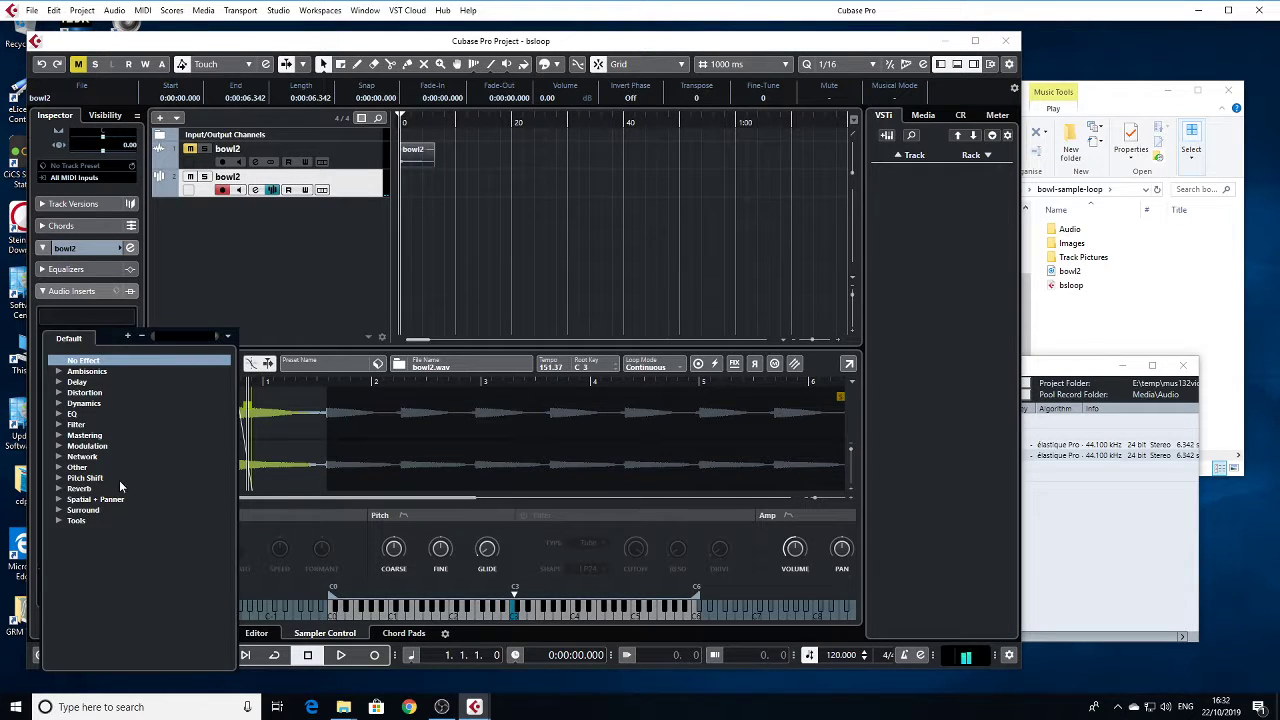
click(58, 488)
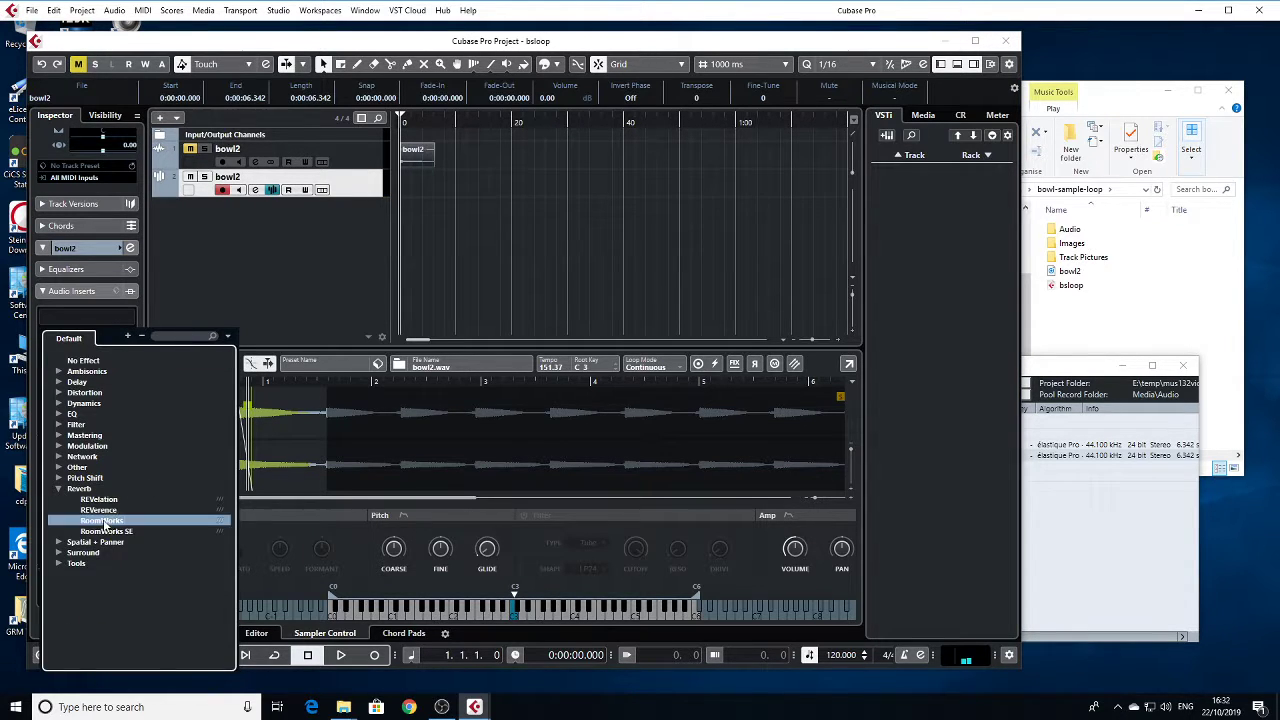
click(110, 521)
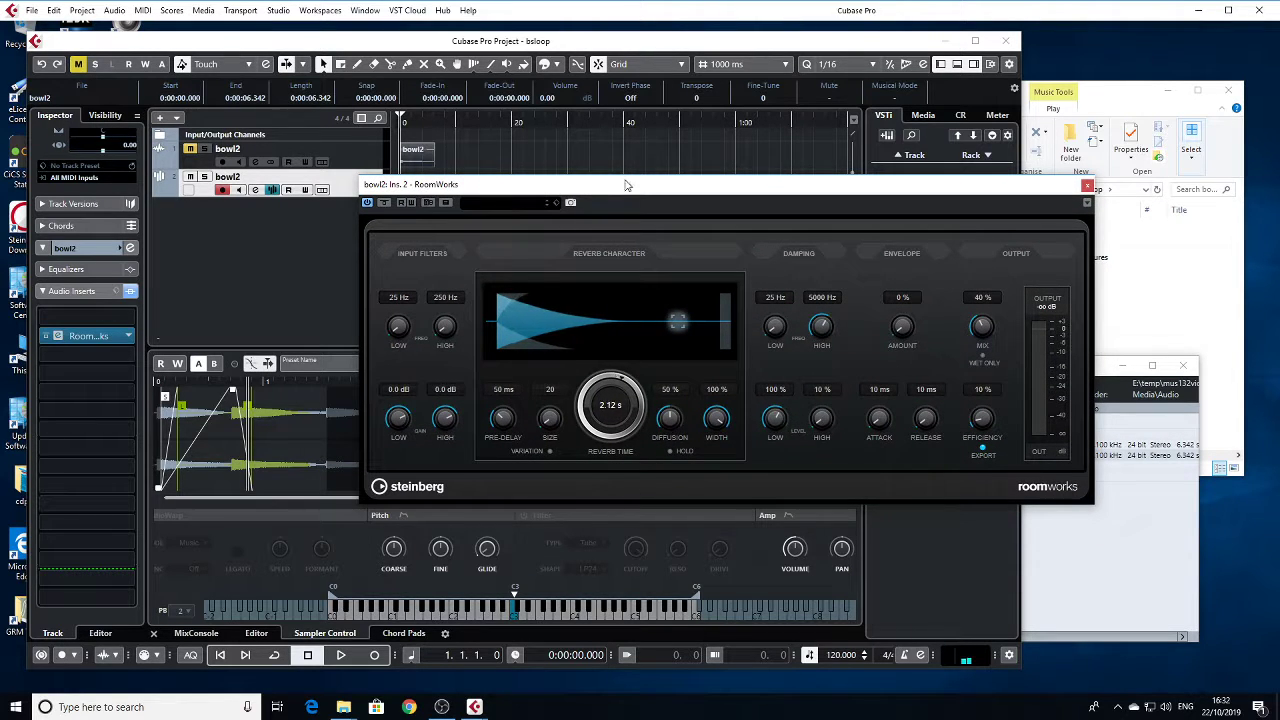
drag(610, 405, 993, 230)
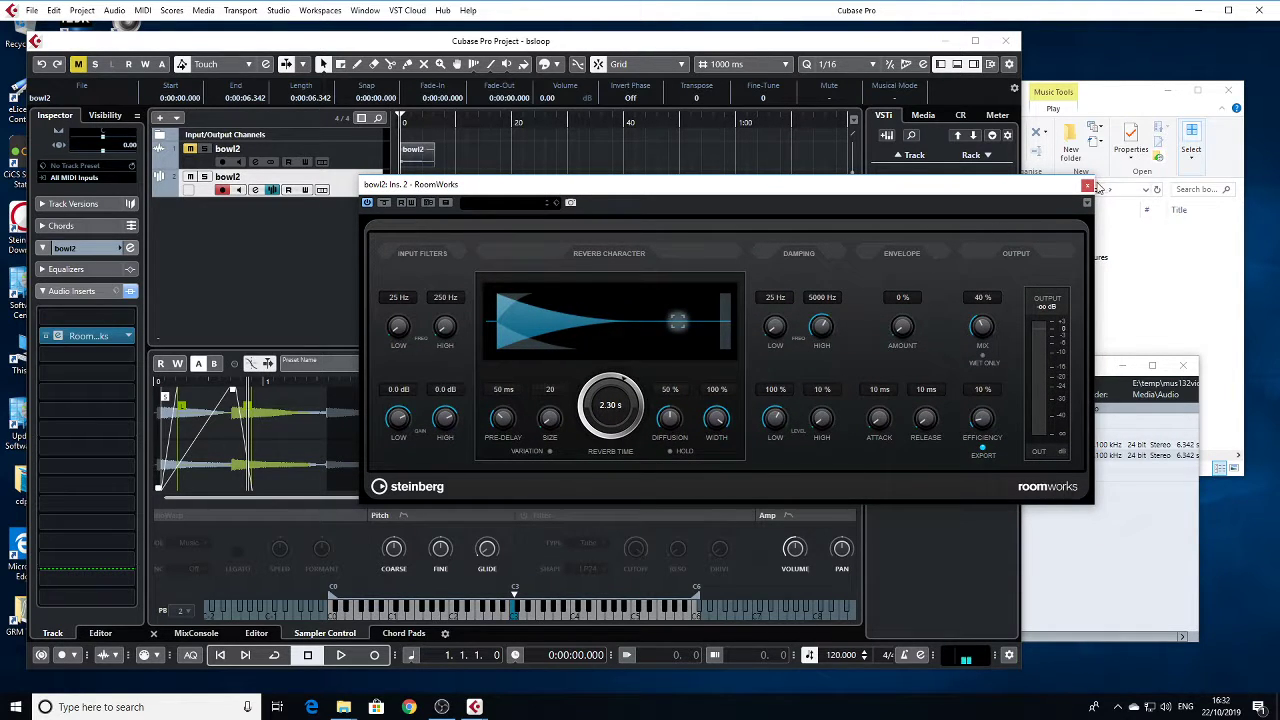
click(1088, 186)
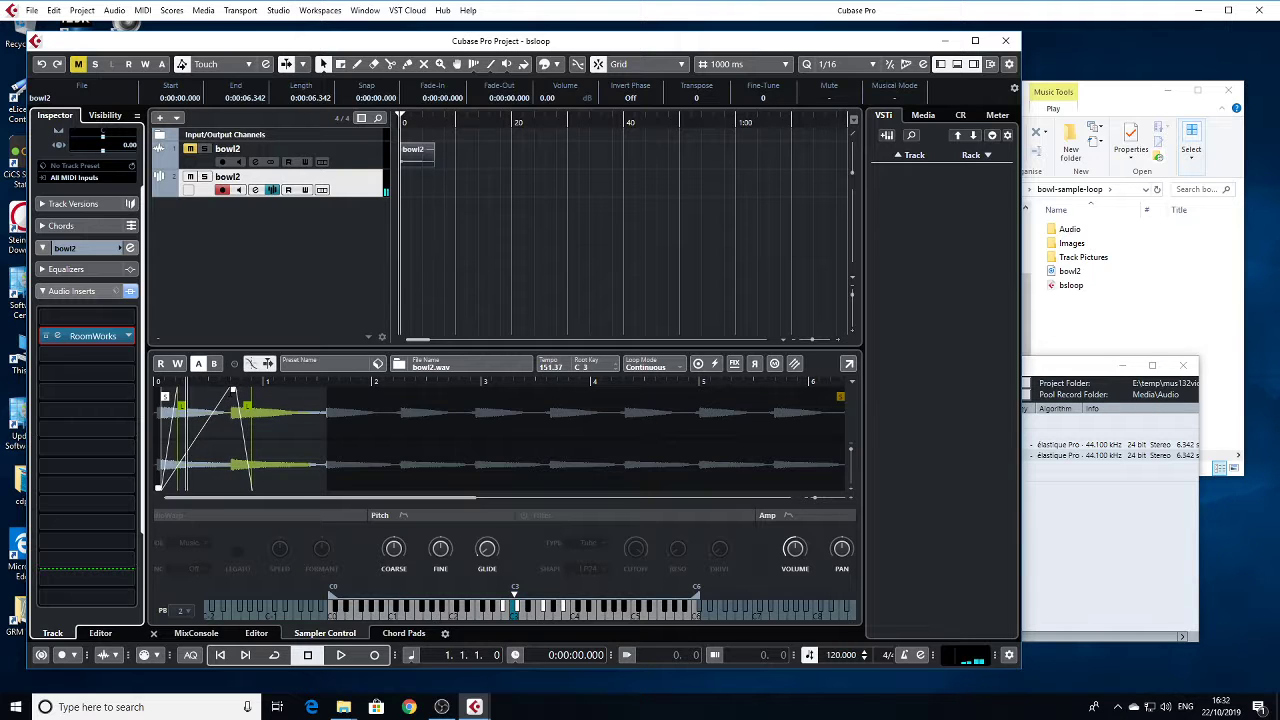
Step: Shift the bowl2 sustain loop crossfade later, lengthen it, and move the loop end further into the sample
click(190, 388)
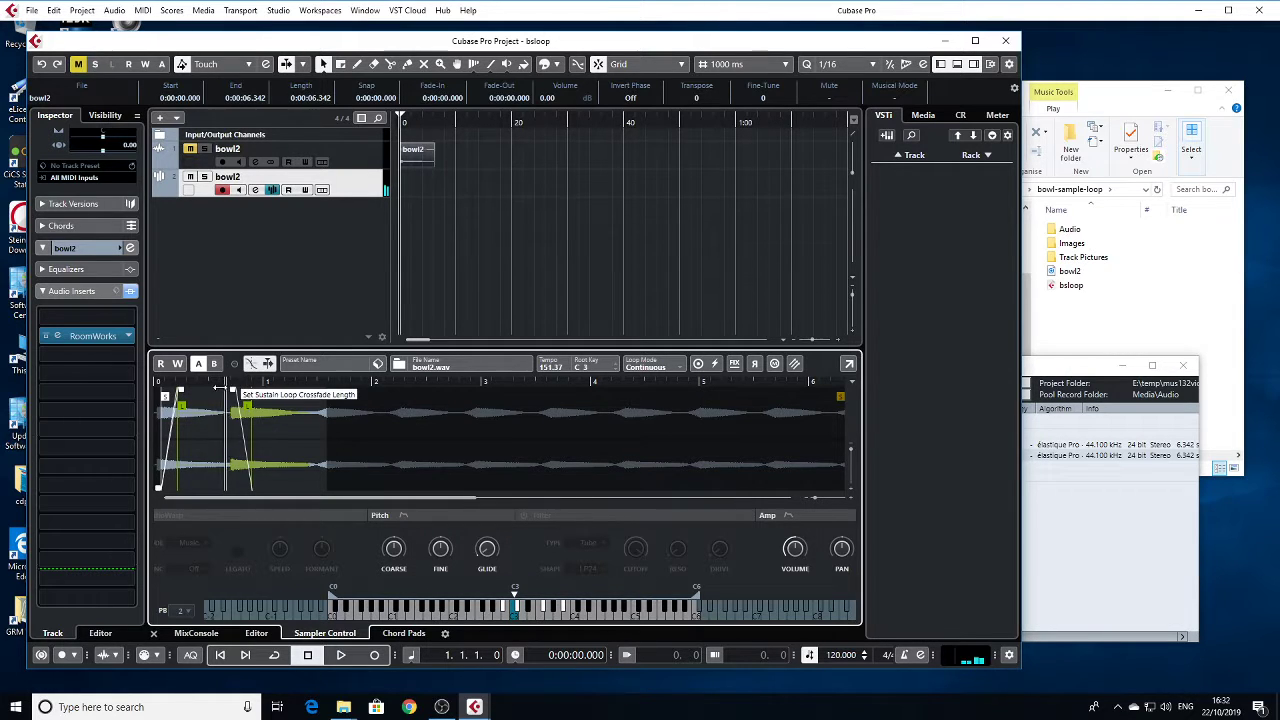
drag(218, 388, 313, 405)
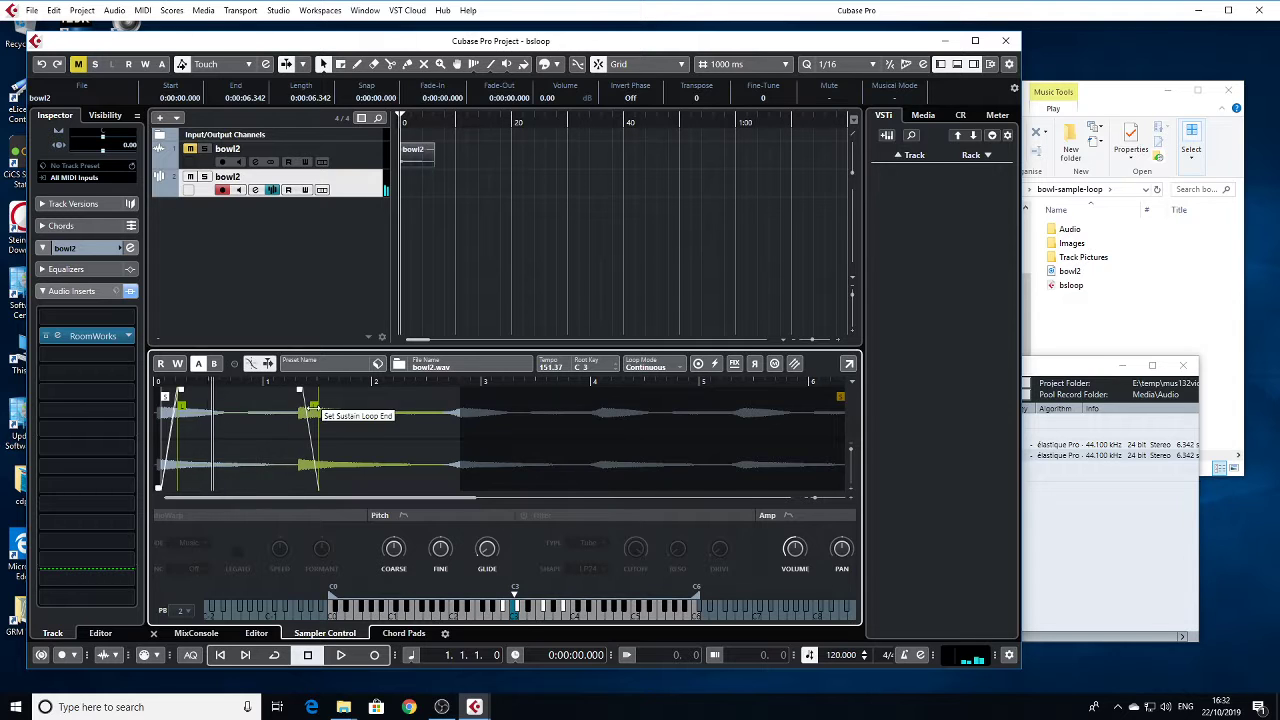
drag(312, 406, 231, 406)
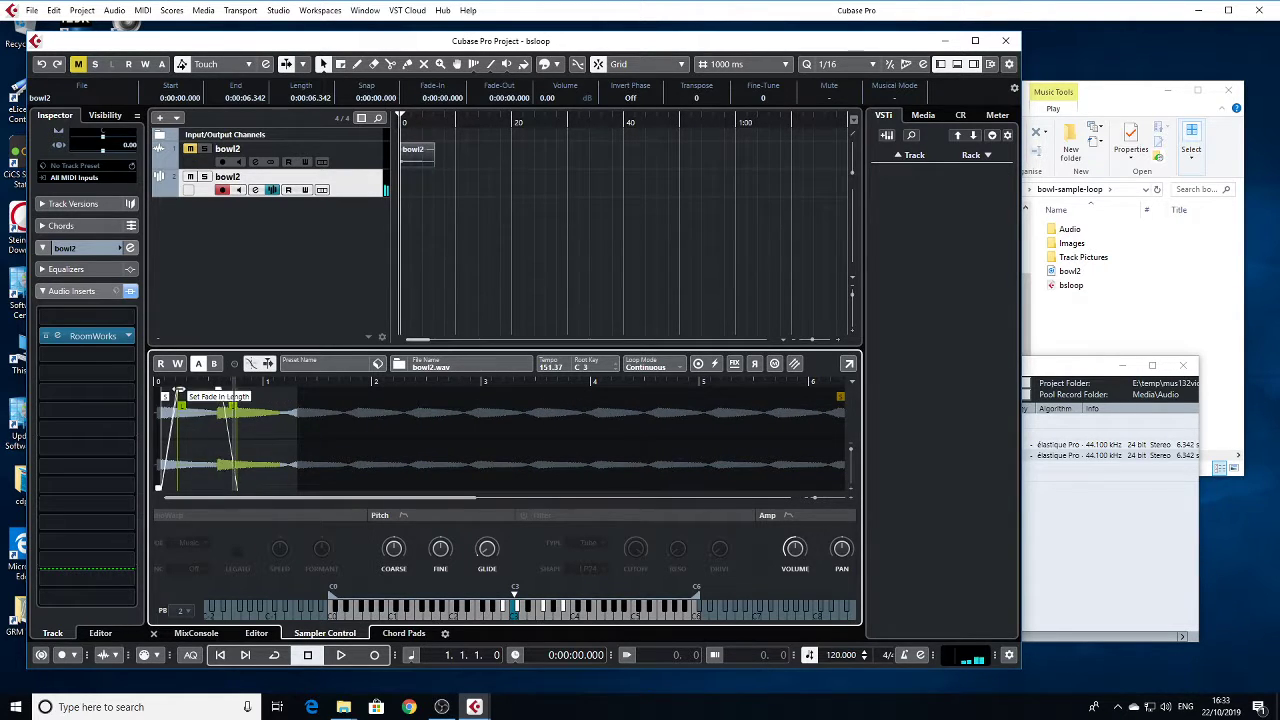
drag(228, 391, 220, 389)
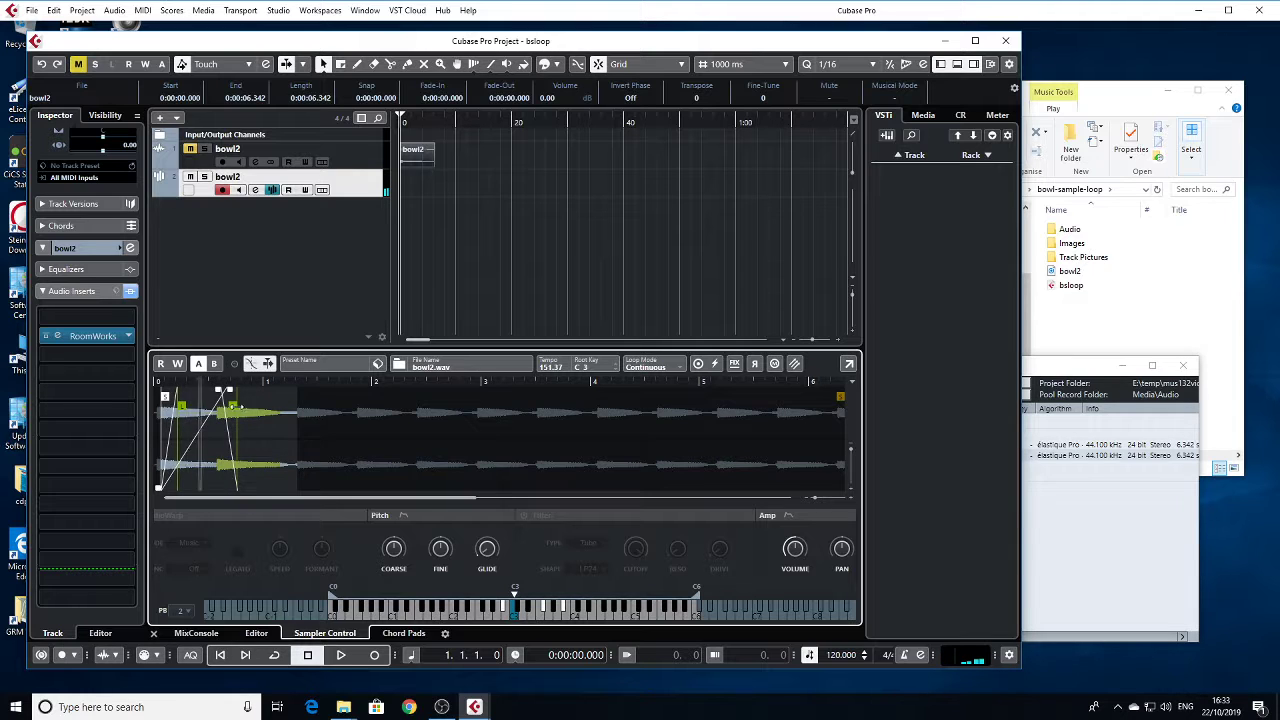
mouse_move(236, 408)
mouse_down()
mouse_move(268, 406)
mouse_move(250, 430)
mouse_up()
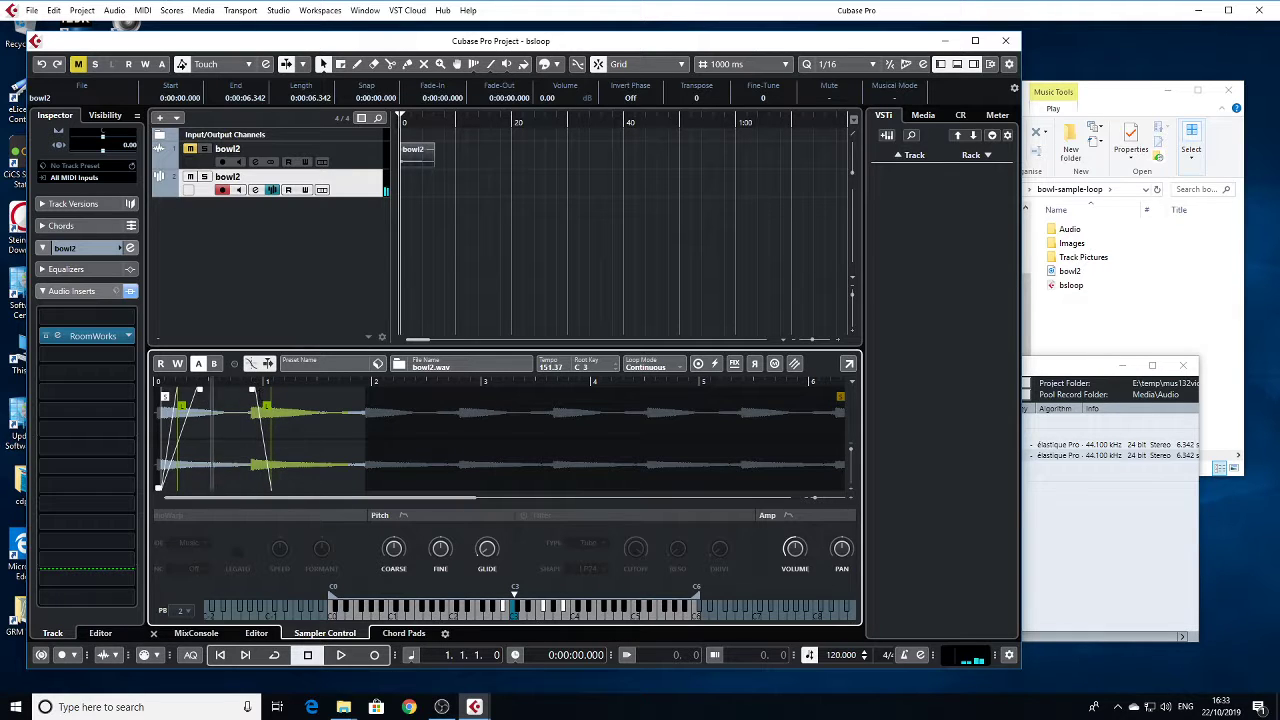
drag(268, 405, 290, 405)
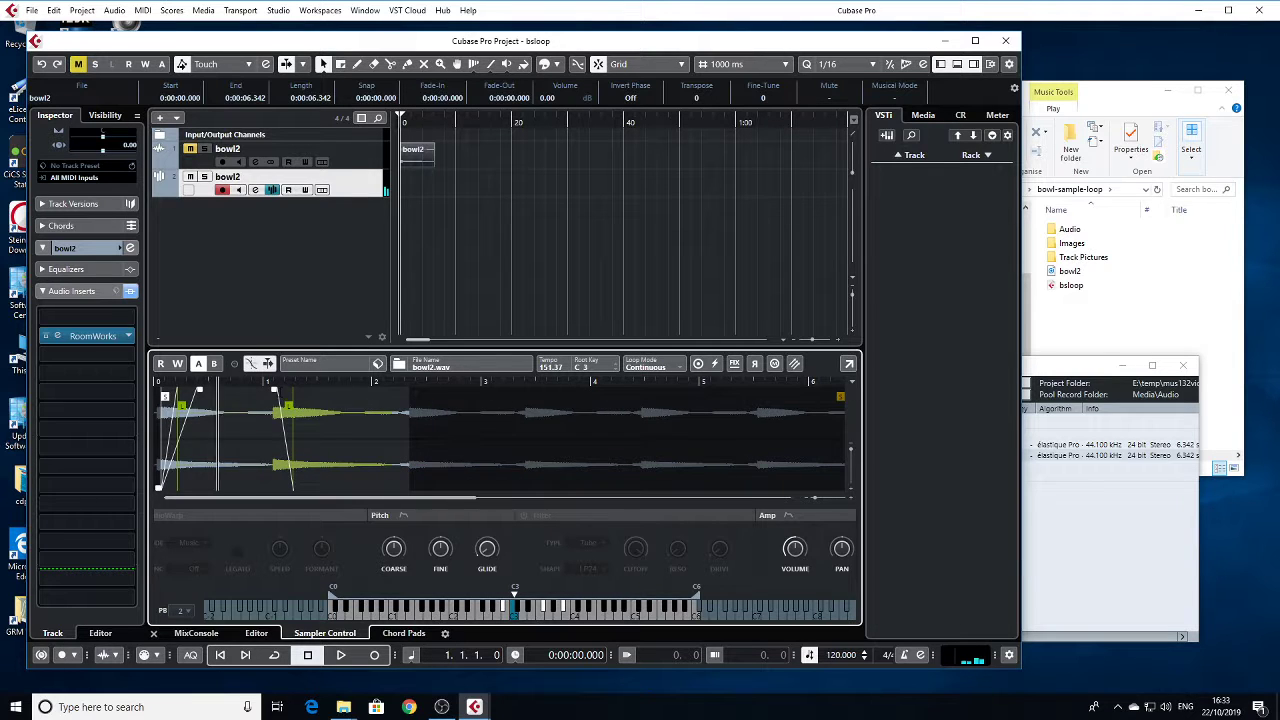